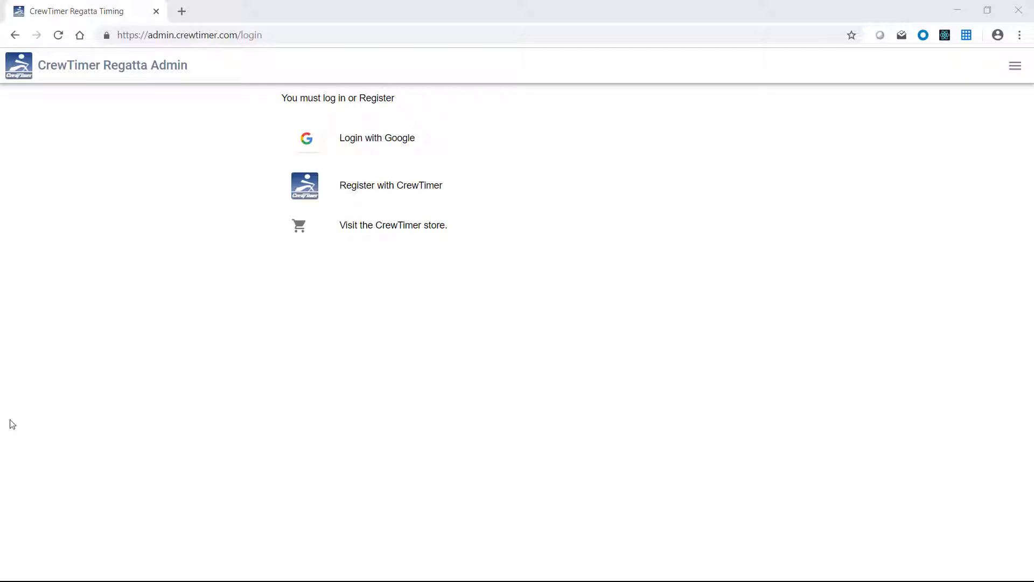
- Select the admin.crewtimer.com site address in the browser's address bar
left_click(190, 37)
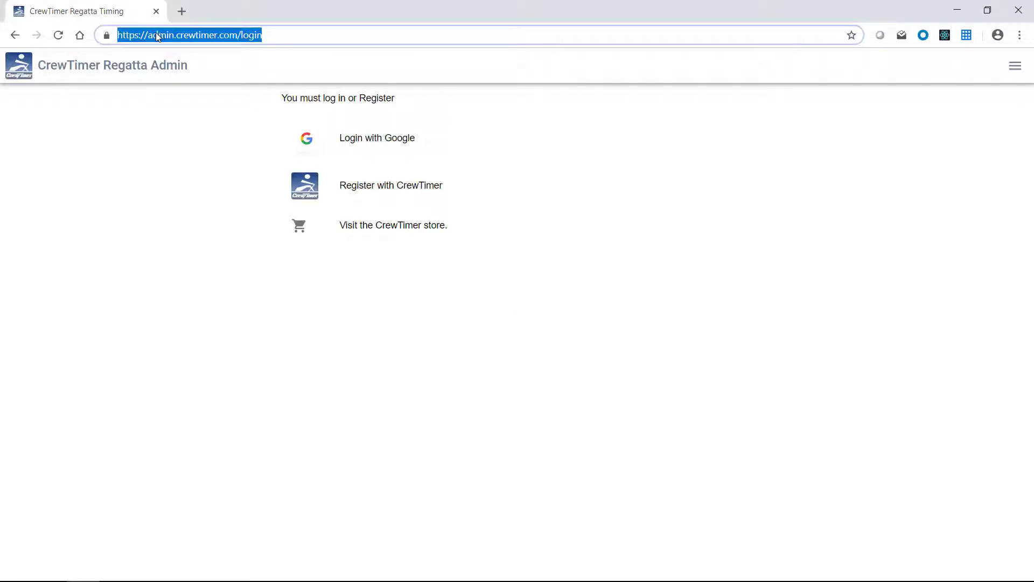
left_click(154, 35)
left_click_drag(149, 35, 237, 36)
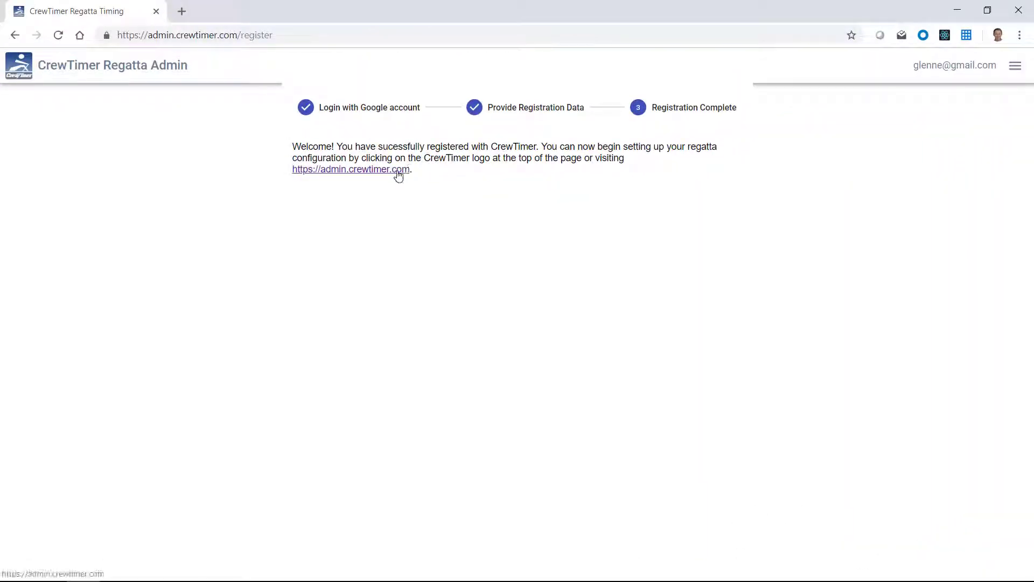
- Add a new regatta titled '1st annual 50K Challenge' and save it
left_click(397, 172)
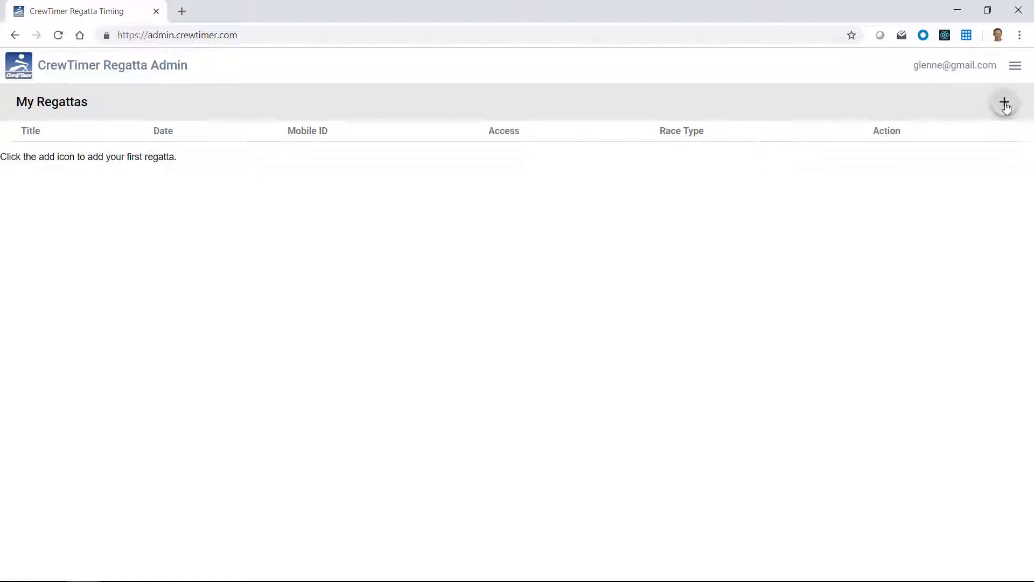
left_click(1005, 106)
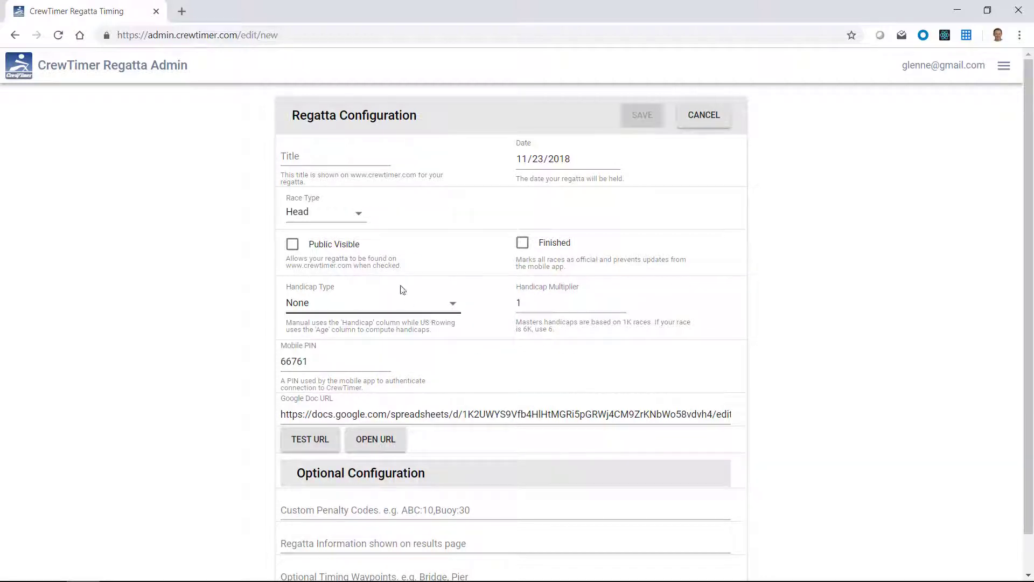
left_click(295, 155)
type("1")
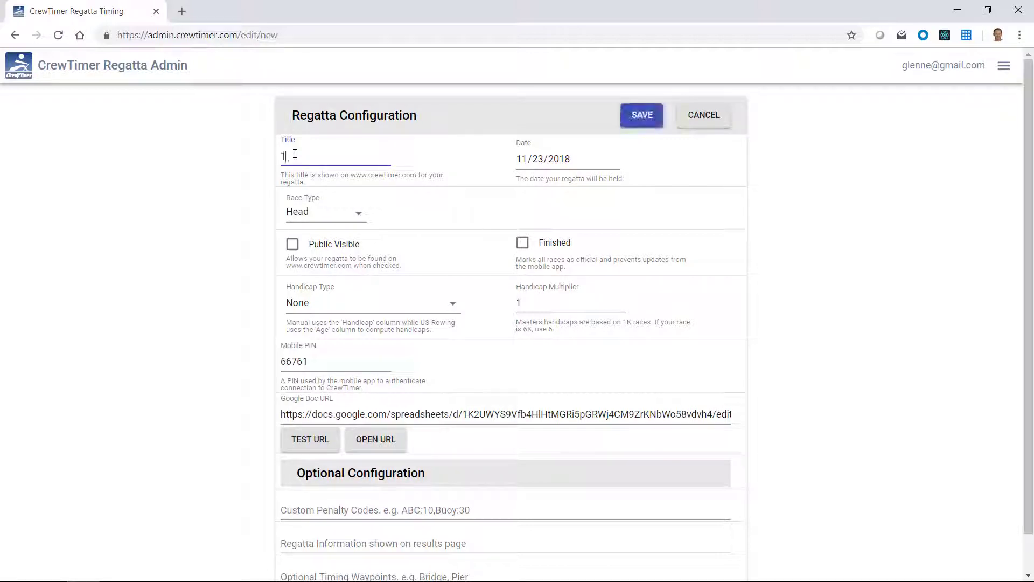
type("st annual 50K Challenge")
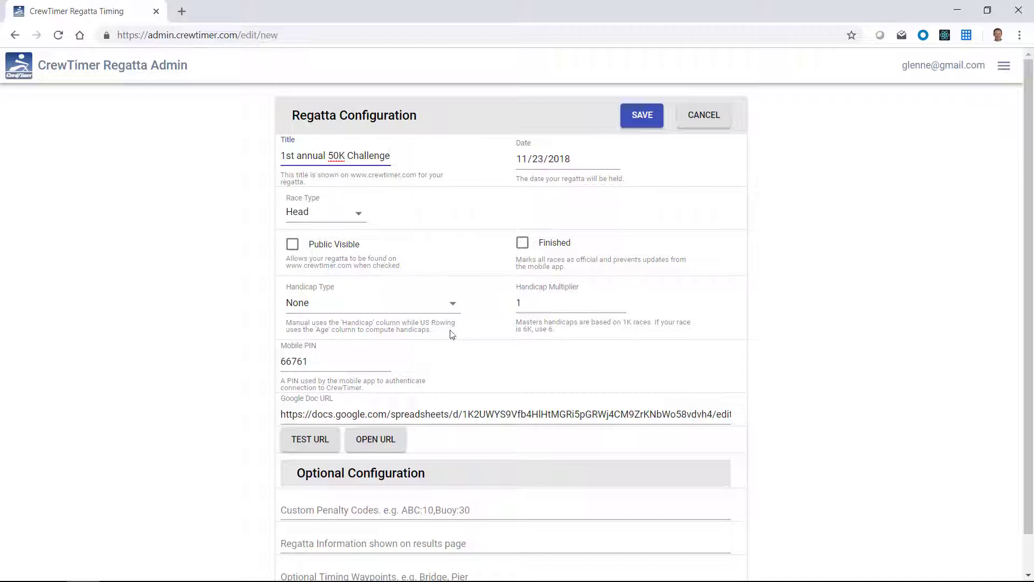
scroll(498, 377, "down", 1)
scroll(498, 377, "up", 1)
scroll(496, 377, "down", 1)
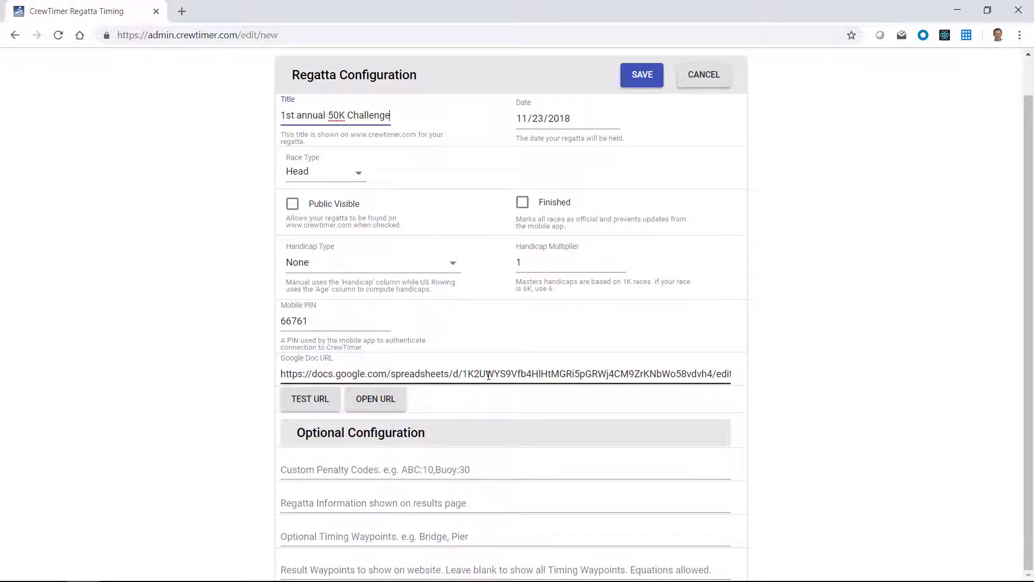
scroll(490, 376, "up", 1)
scroll(489, 375, "down", 1)
scroll(488, 375, "up", 1)
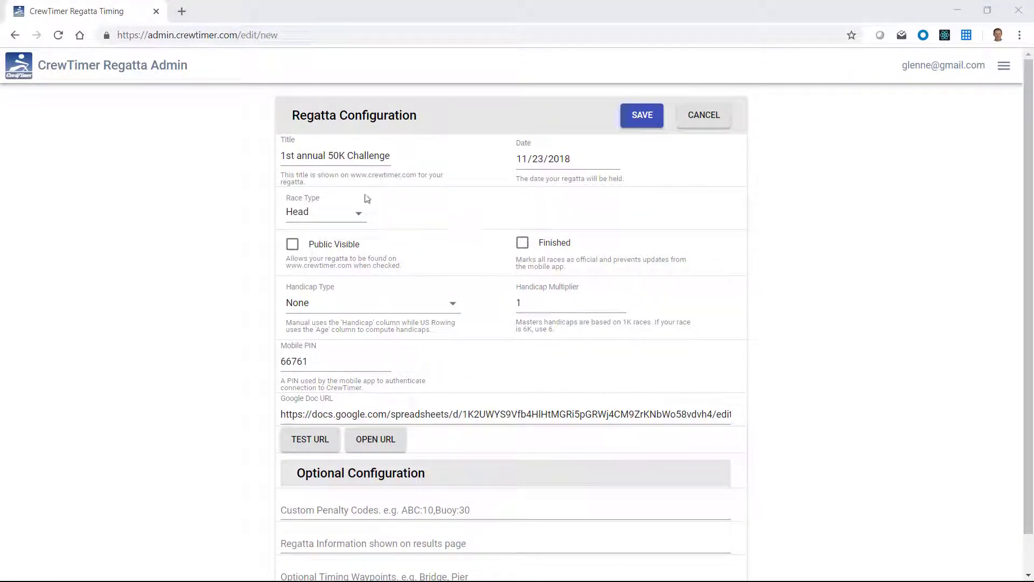
left_click(639, 118)
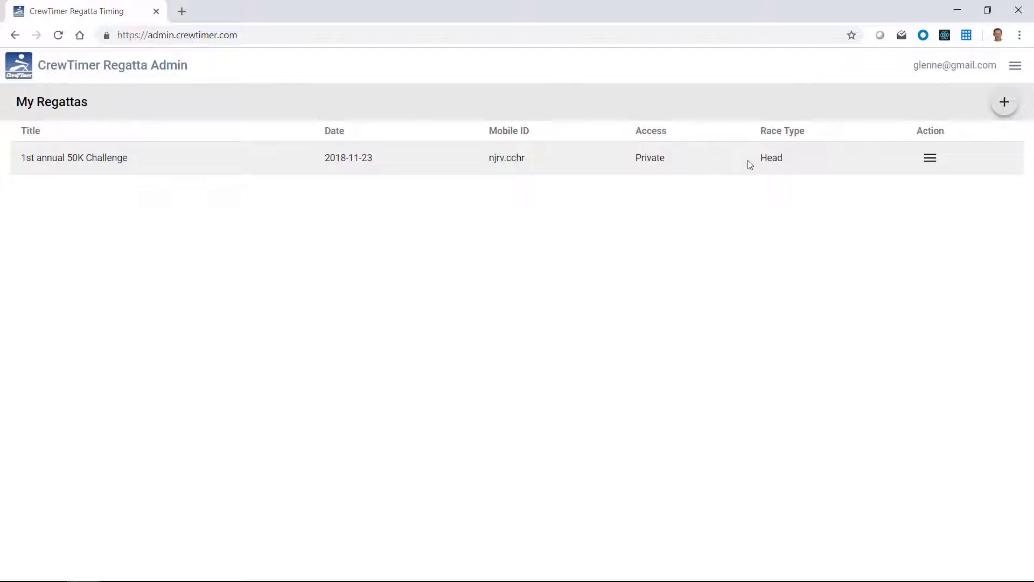
- Show the Action menu for the 1st annual 50K Challenge regatta
left_click(931, 161)
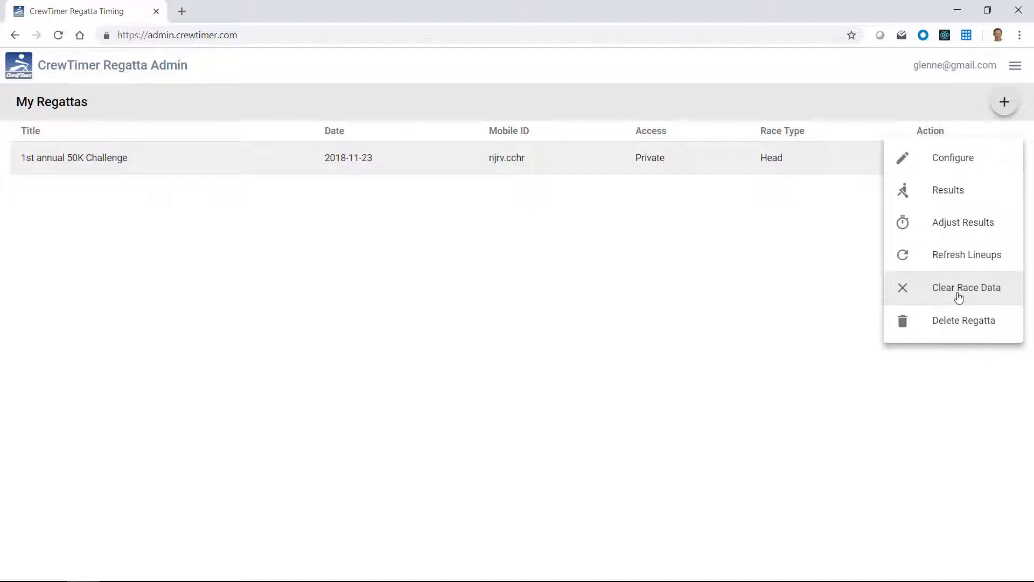
- Open the regatta's Results page in a new tab and scroll through the listed crews
left_click(947, 194)
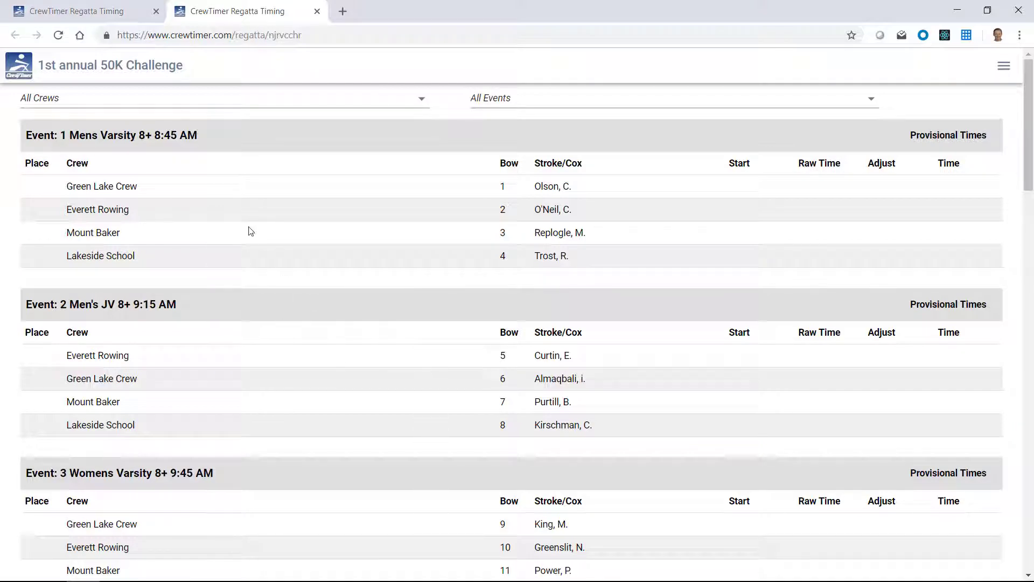
scroll(250, 232, "down", 12)
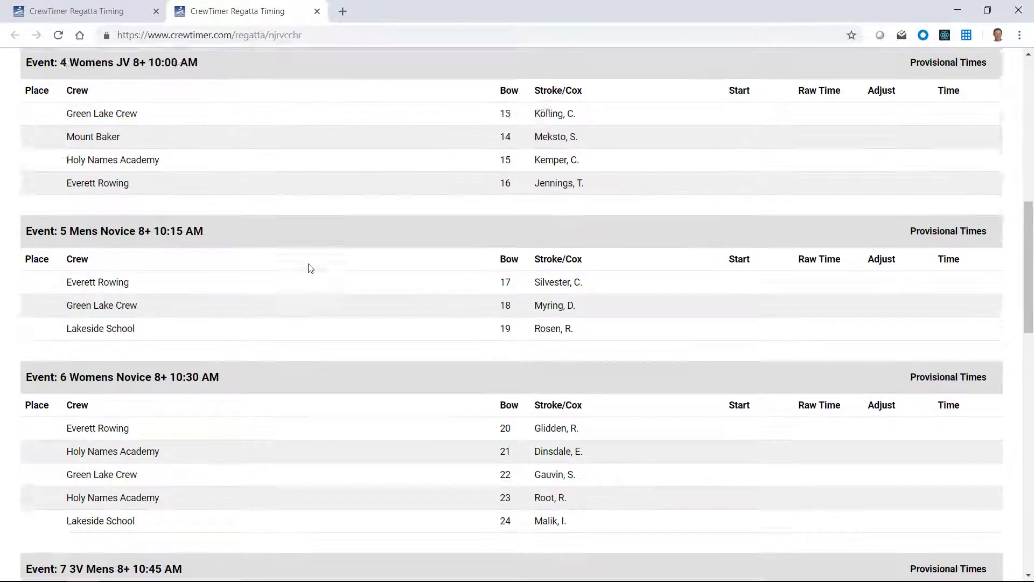
scroll(311, 268, "down", 6)
scroll(308, 267, "up", 11)
scroll(308, 268, "up", 8)
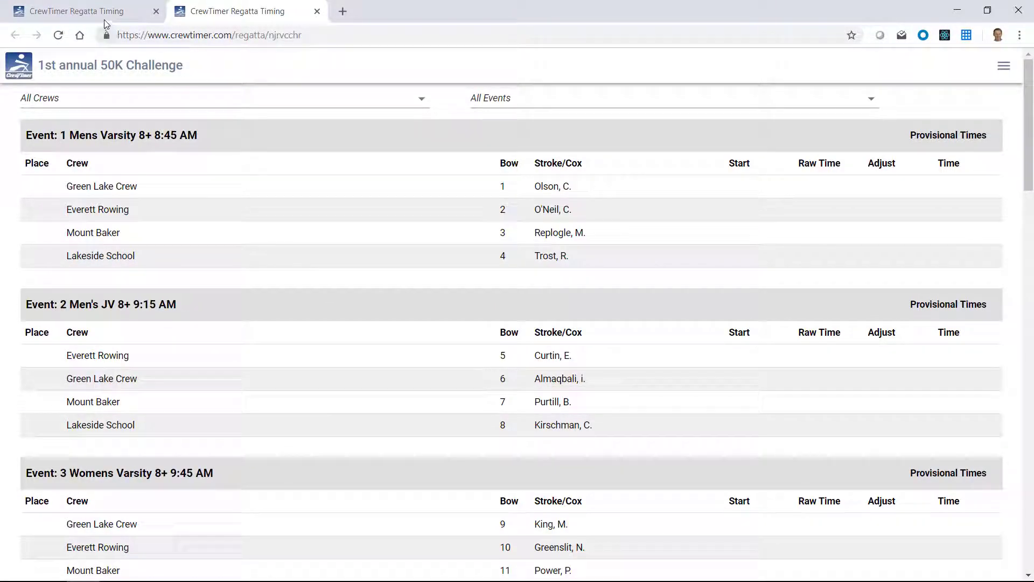
left_click(99, 18)
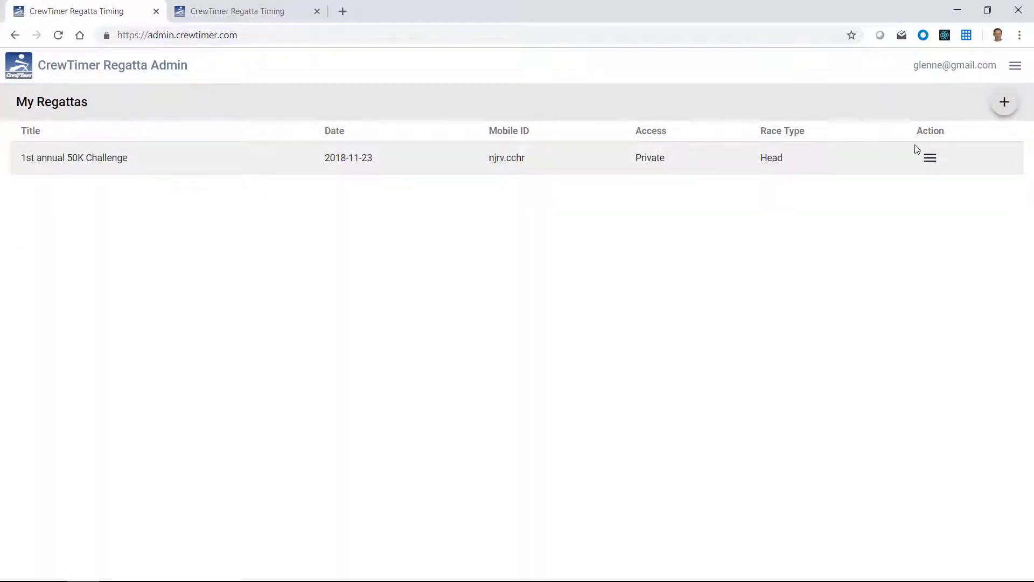
- Open Configure for 1st annual 50K Challenge and inspect its linked Google Doc URL
left_click(930, 160)
left_click(948, 168)
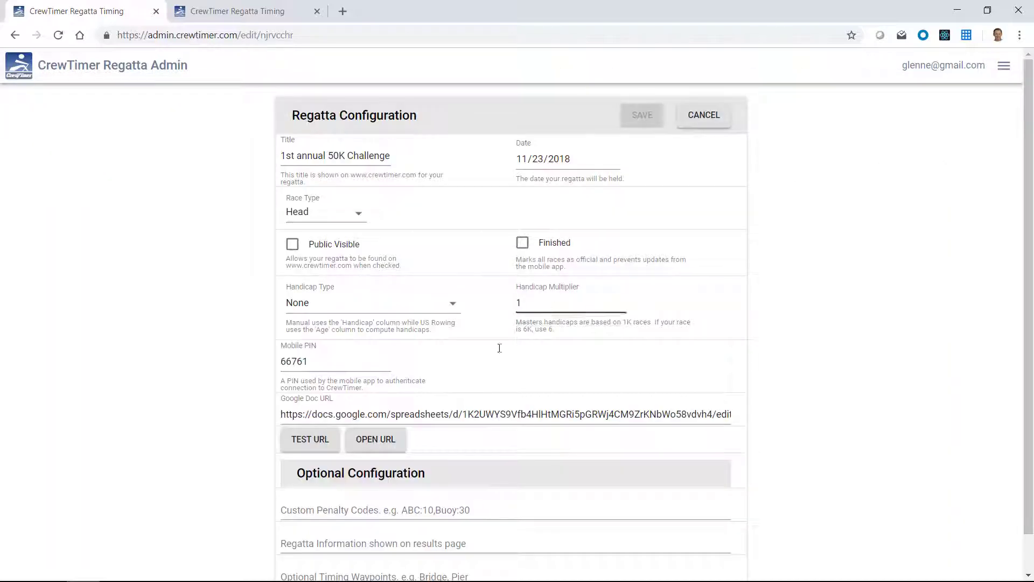
left_click(310, 410)
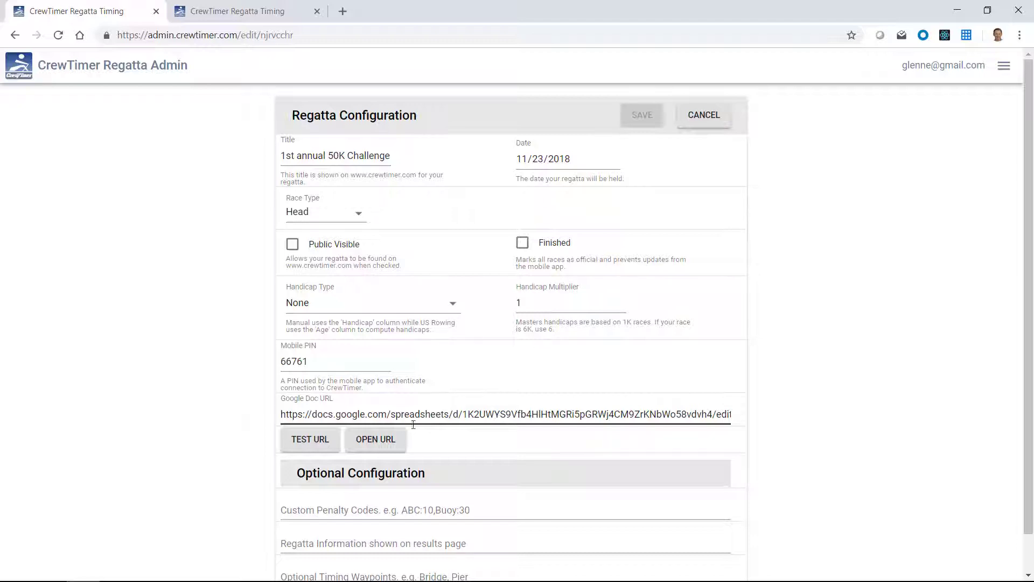
left_click(399, 448)
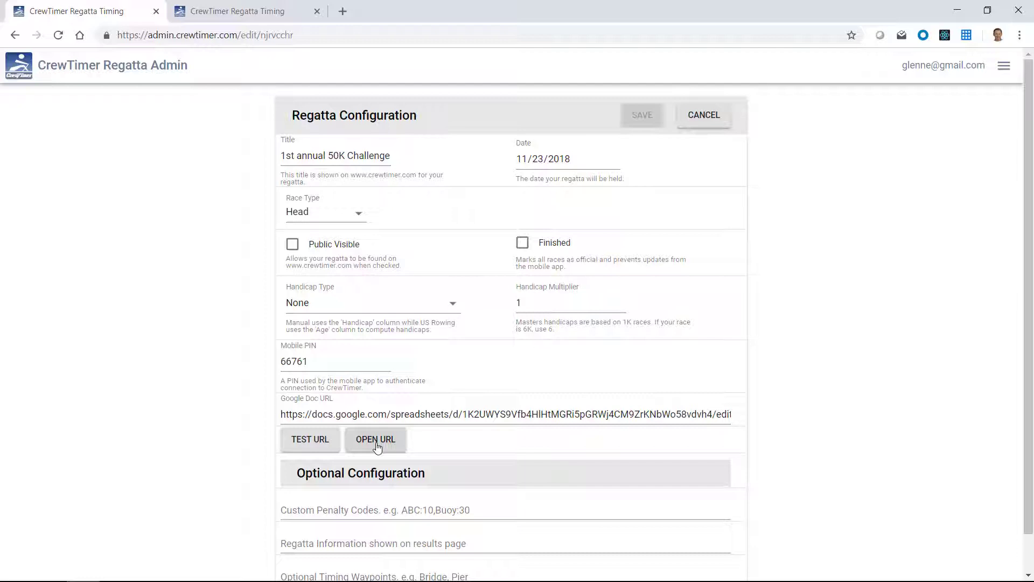
- Make a copy of the linked lineup sheet, replacing 'Copy of' with the owner's name
left_click(378, 446)
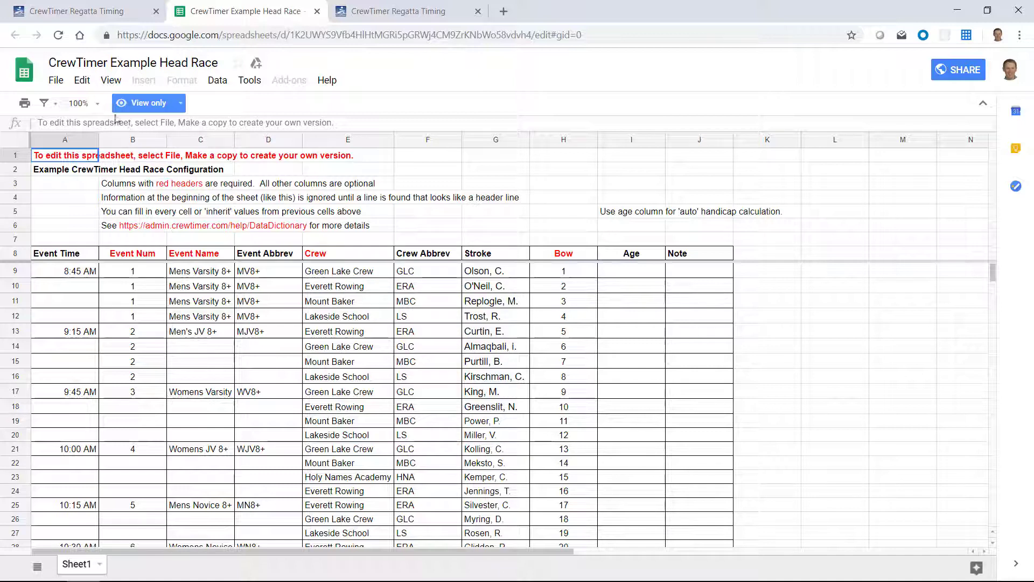
left_click(56, 81)
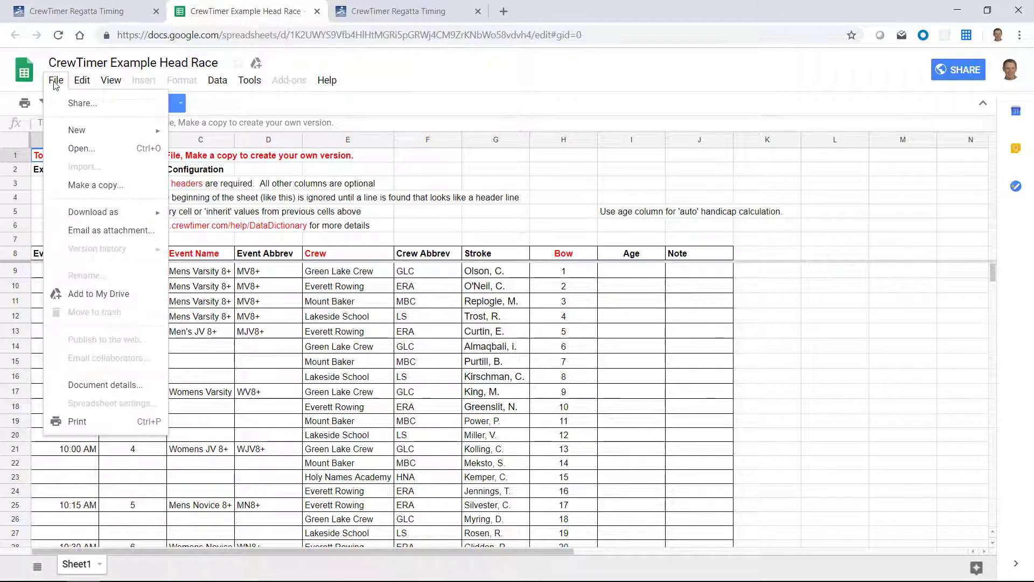
left_click(96, 185)
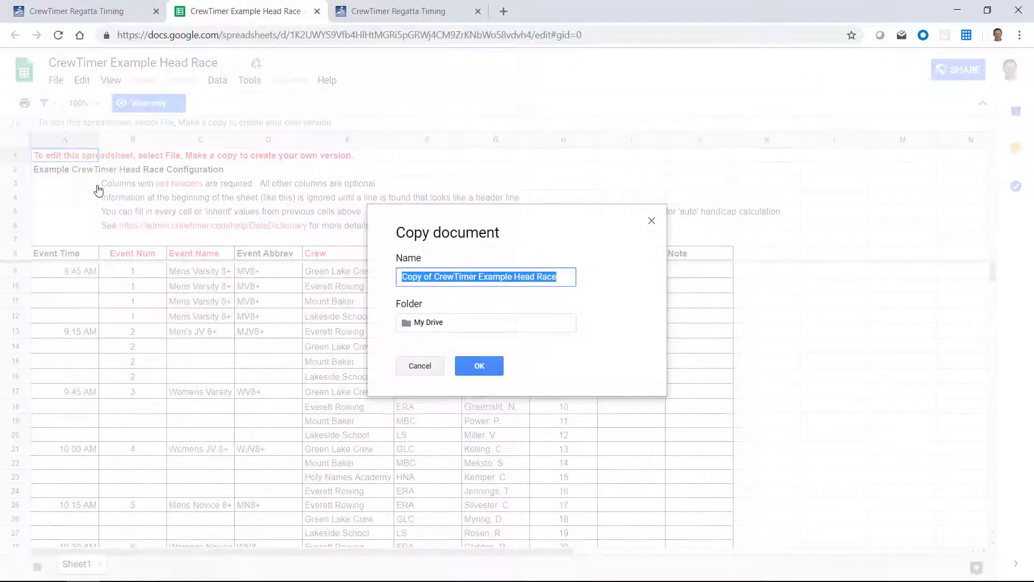
left_click(425, 276)
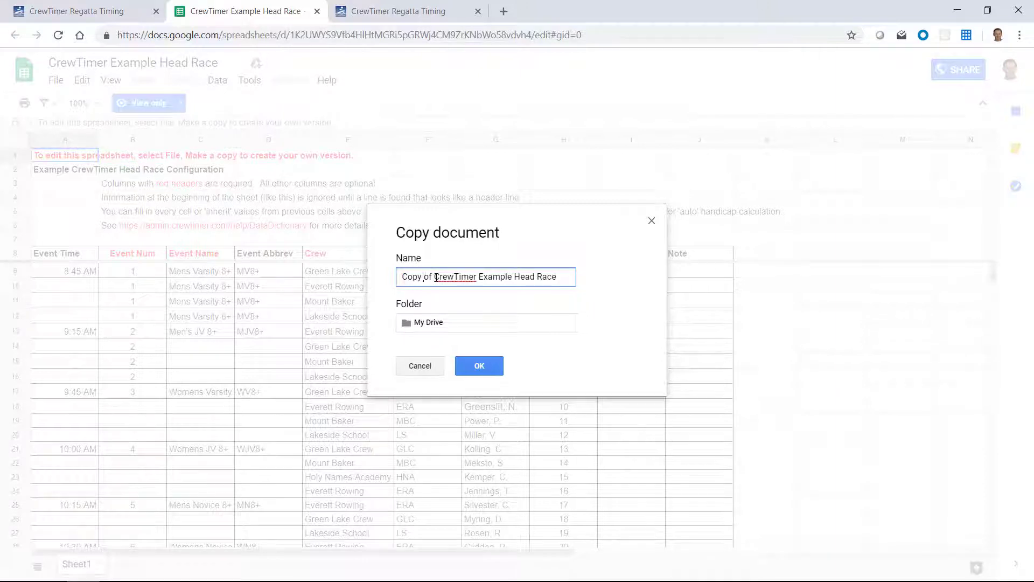
left_click_drag(434, 276, 389, 274)
key("BackSpace")
type("Glenn's")
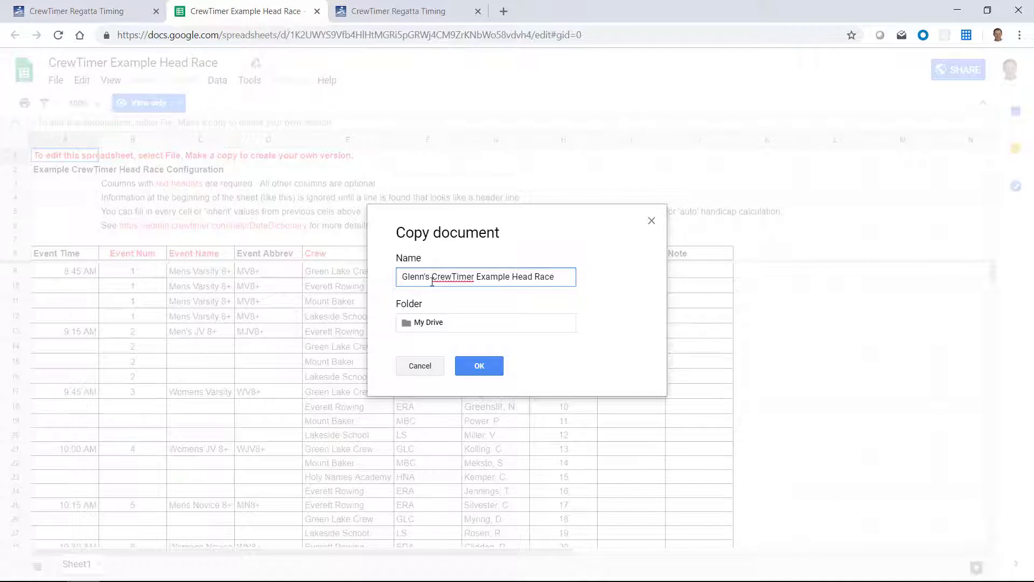
double_click(492, 276)
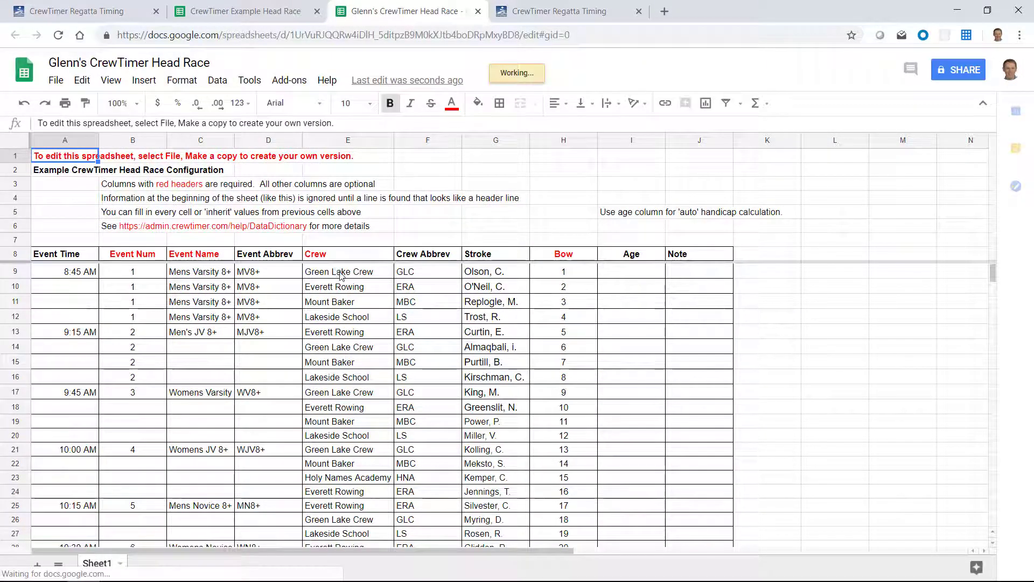
- Change the first Mens Varsity 8+ crew from Green Lake Crew (GLC) to Blue Lake Crew (BLC)
double_click(340, 272)
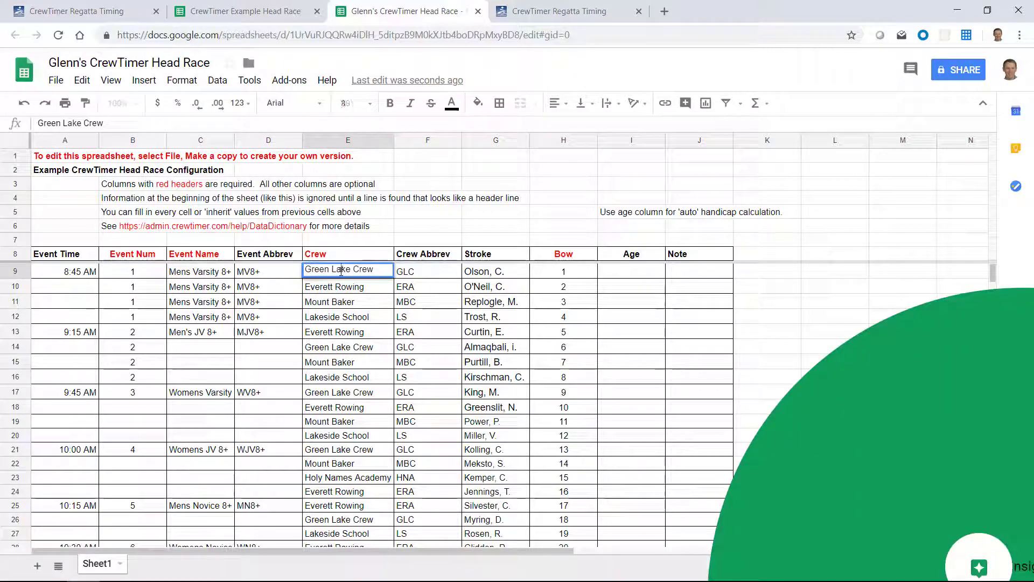
left_click_drag(374, 270, 301, 271)
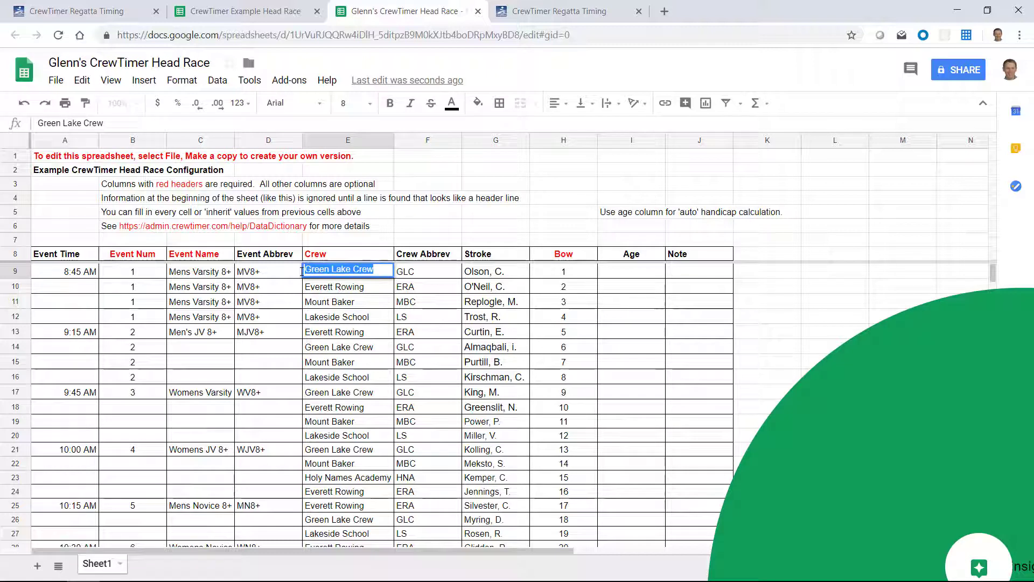
type("Blue ")
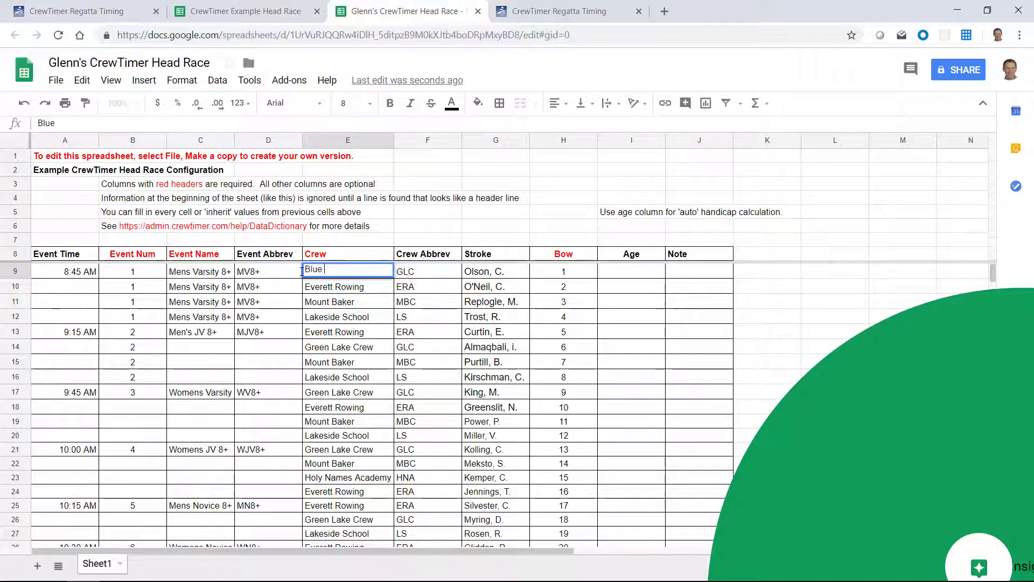
type("Lake Crew")
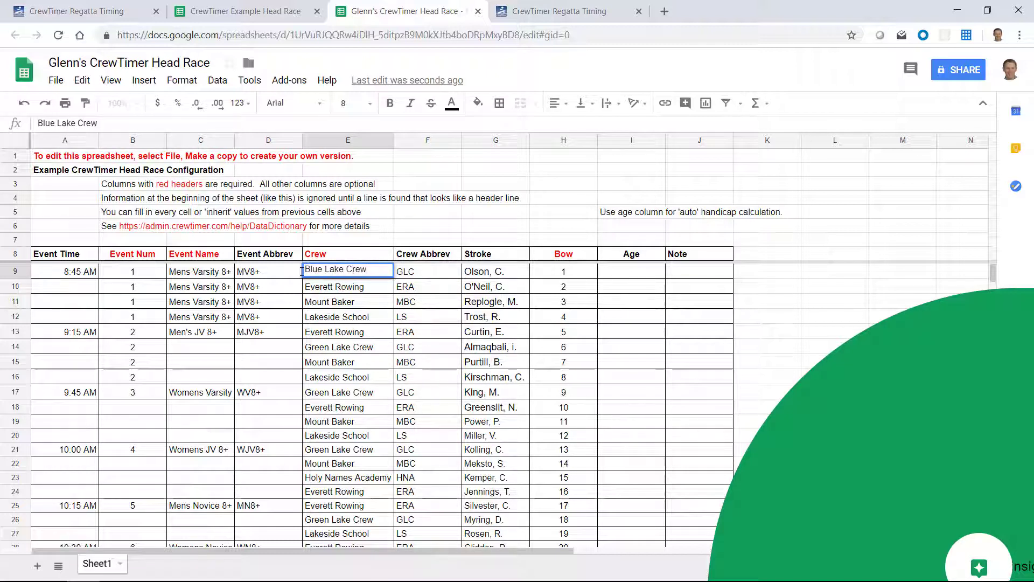
left_click(418, 274)
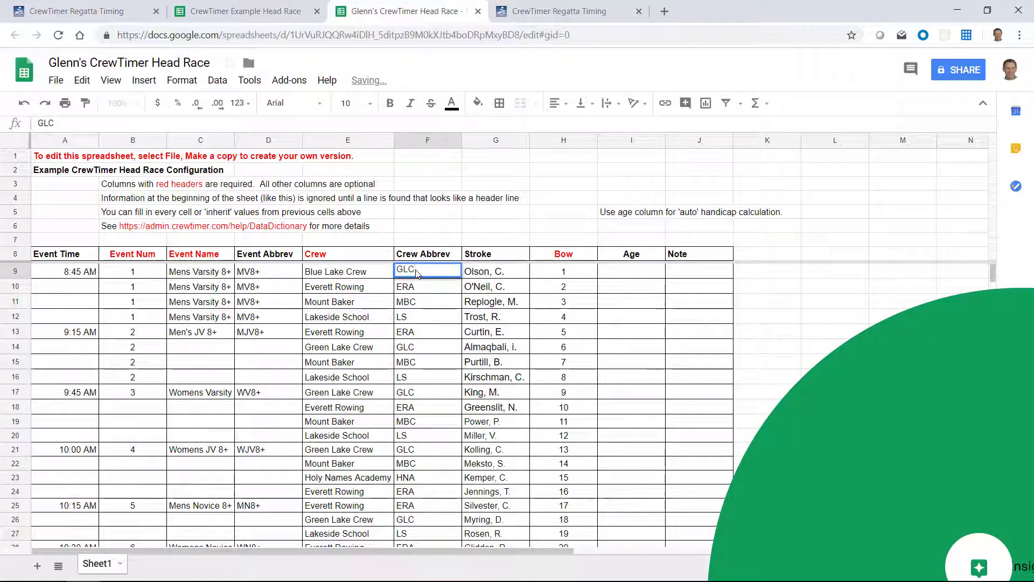
key("BackSpace")
key("BackSpace")
key("BackSpace")
type("BLC")
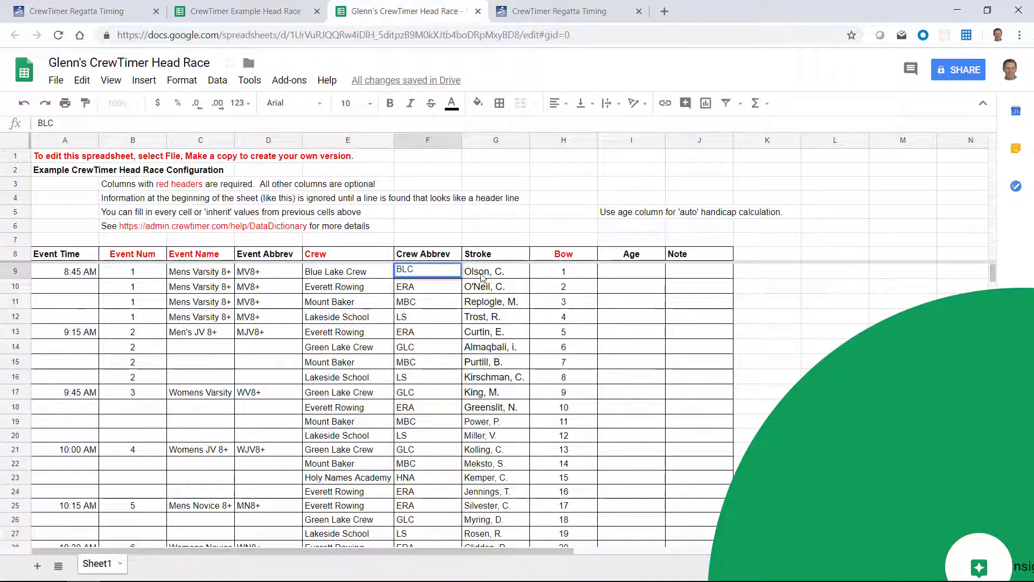
left_click(480, 278)
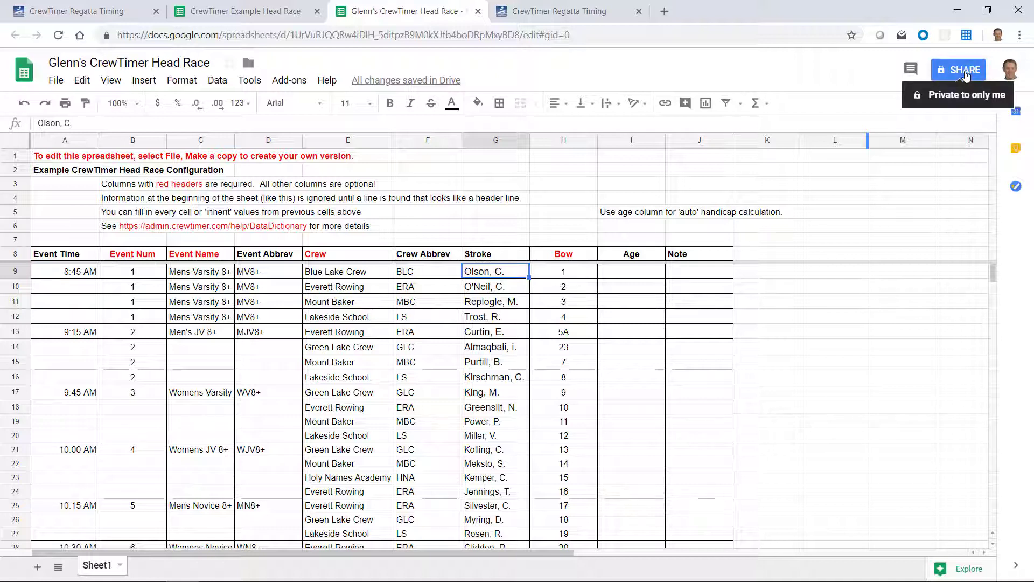
- Turn on view-only link sharing for the spreadsheet and copy its link
left_click(964, 75)
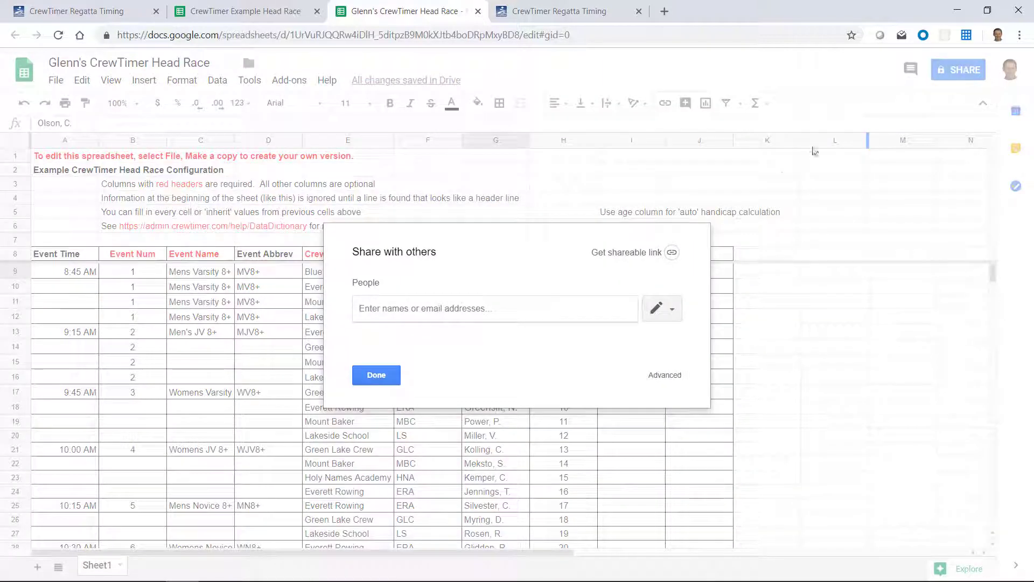
left_click(636, 252)
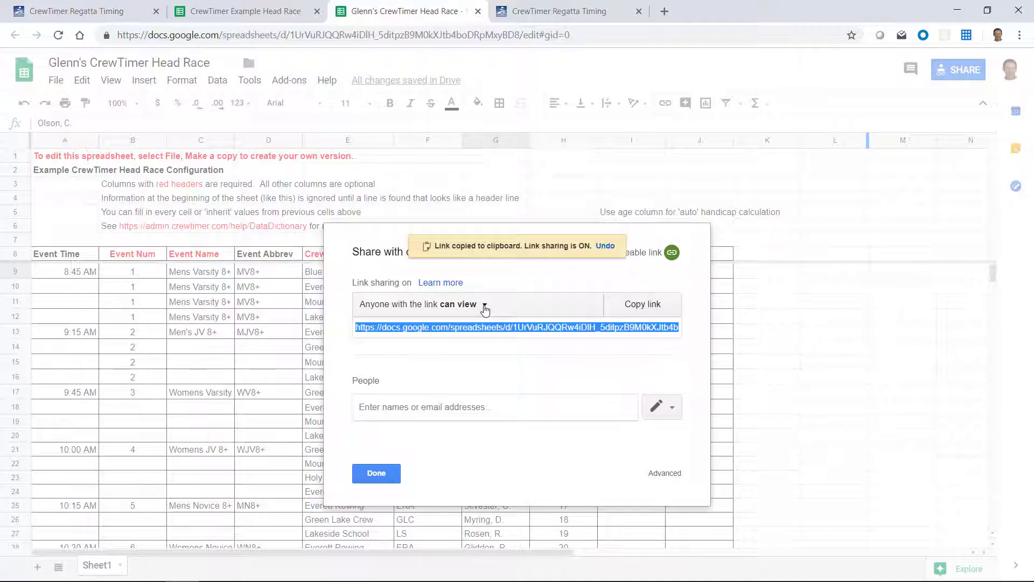
left_click(485, 306)
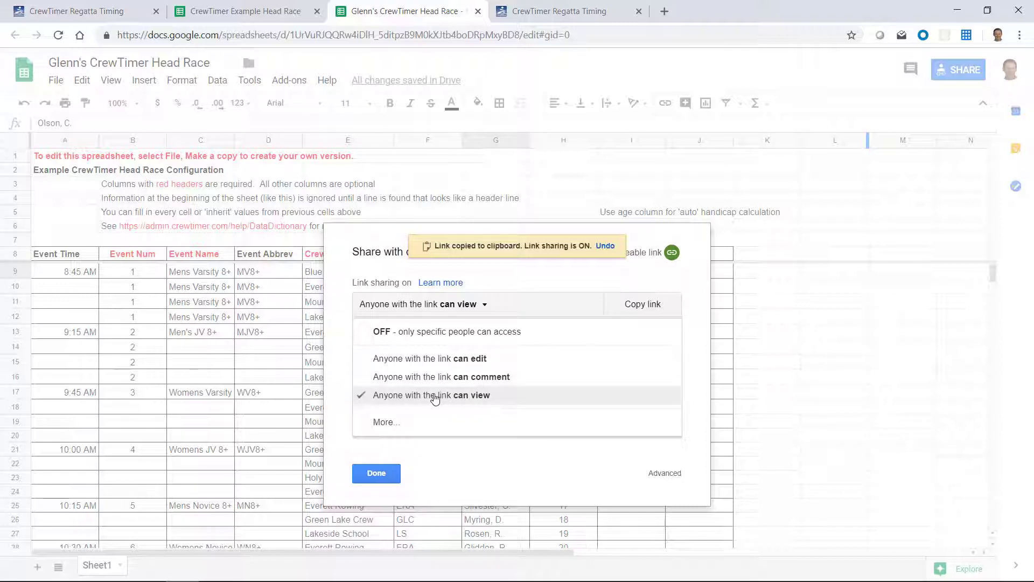
left_click(435, 399)
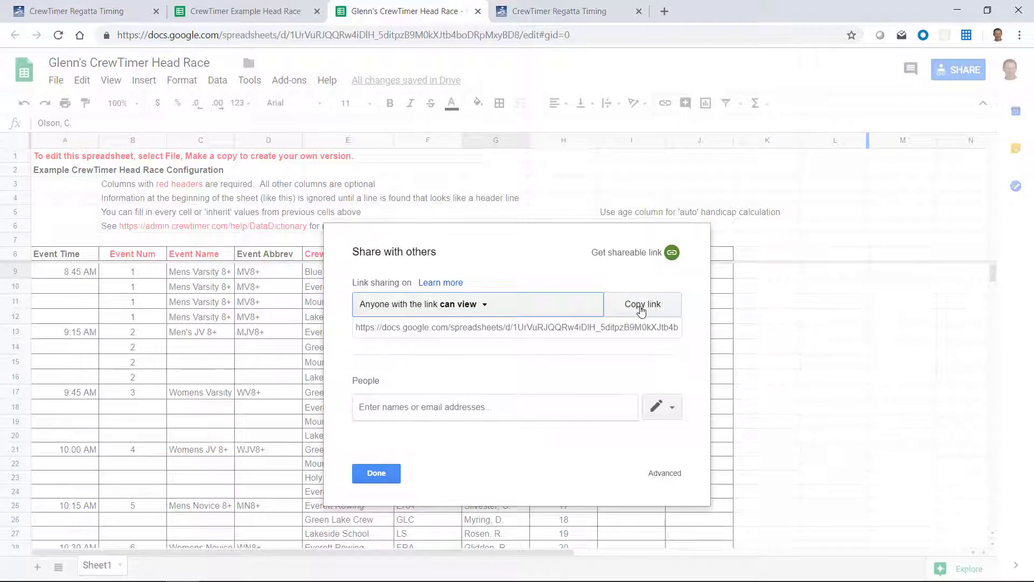
left_click(642, 305)
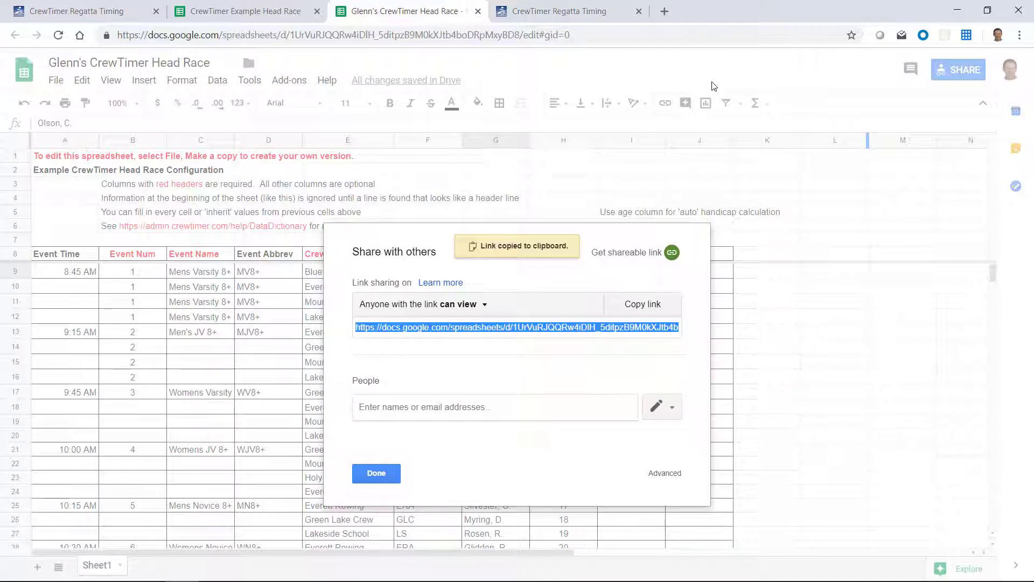
- Replace the regatta's Google Doc URL with the copied spreadsheet link and save
left_click(97, 11)
left_click(248, 157)
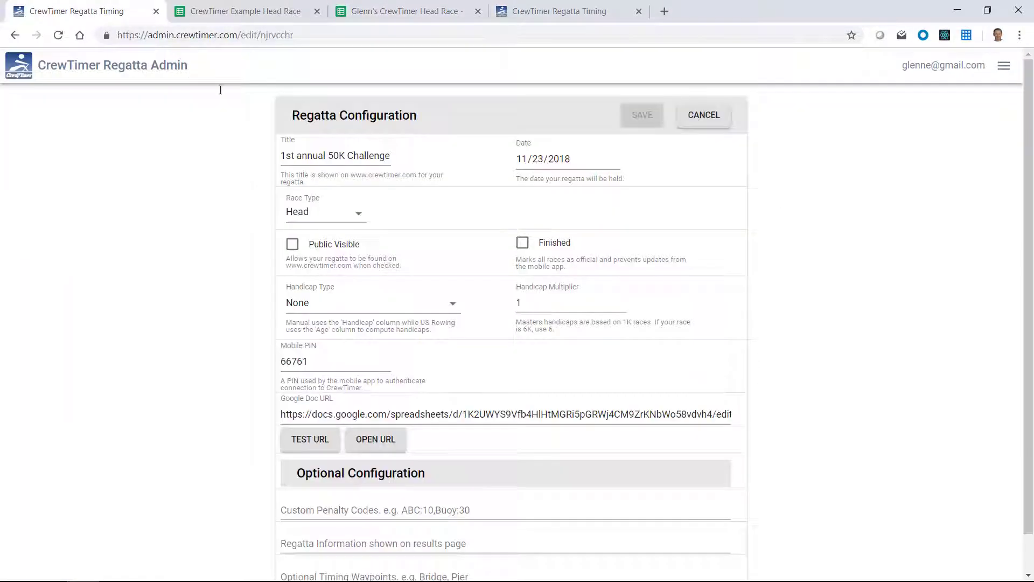
double_click(488, 415)
left_click(487, 415)
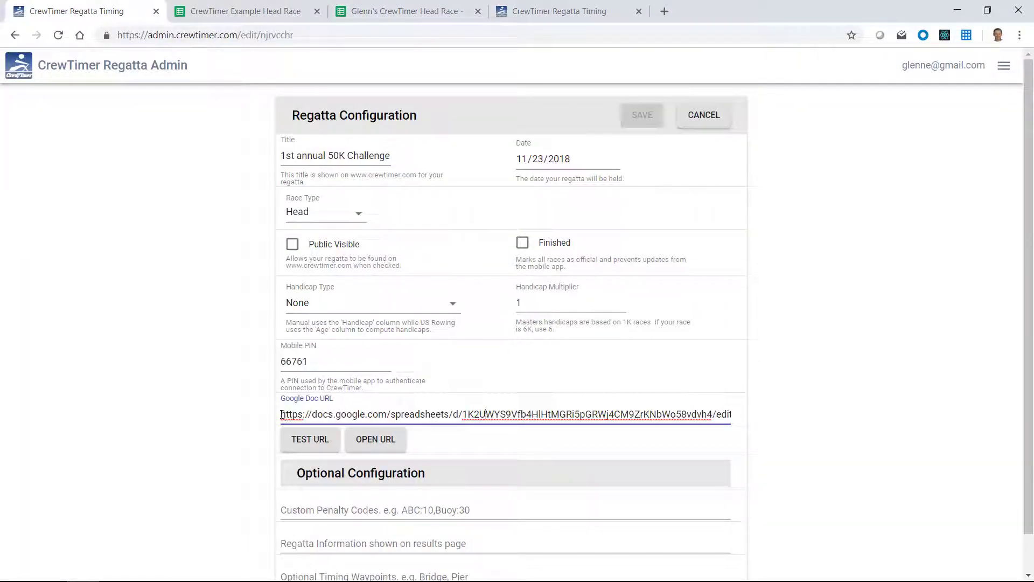
left_click_drag(281, 415, 784, 444)
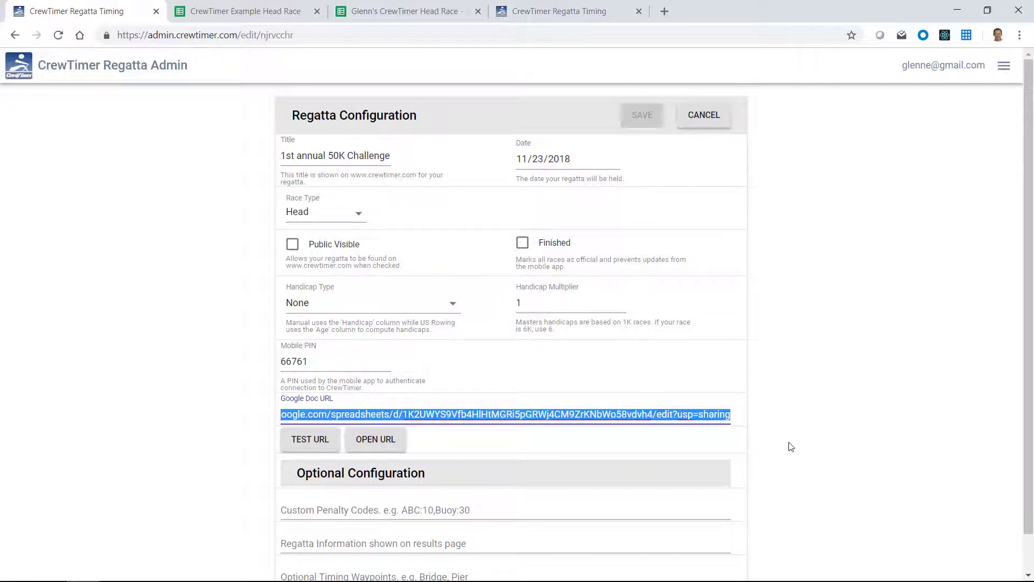
key("ctrl+v")
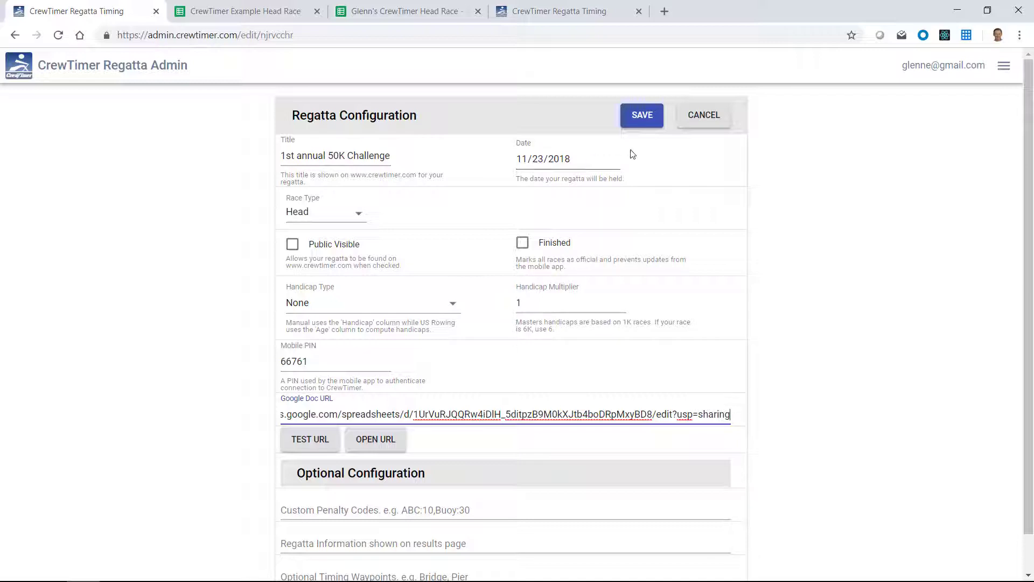
left_click(637, 125)
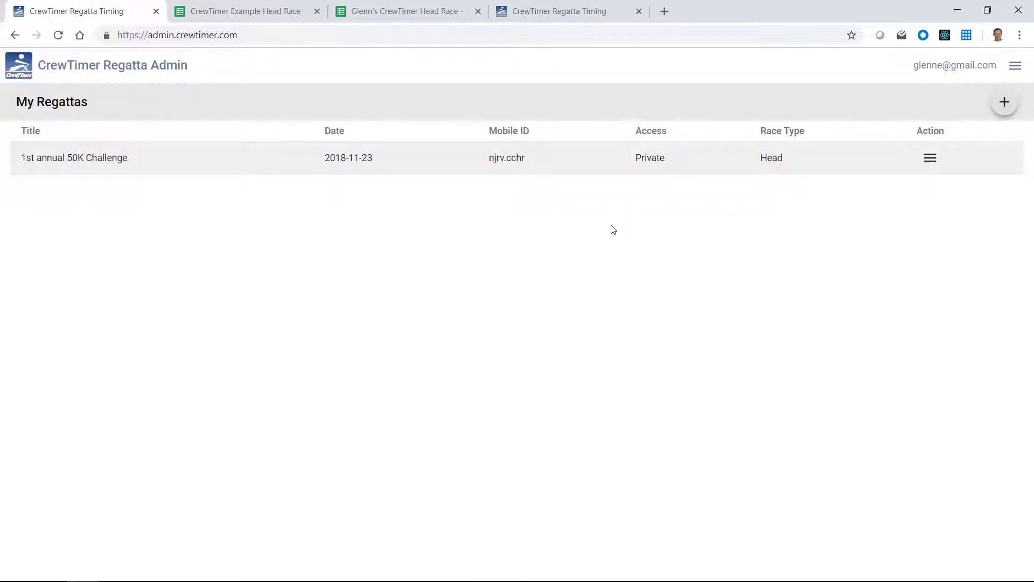
- Run Refresh Lineups and confirm Blue Lake Crew shows at bow 1 on the results page
left_click(557, 13)
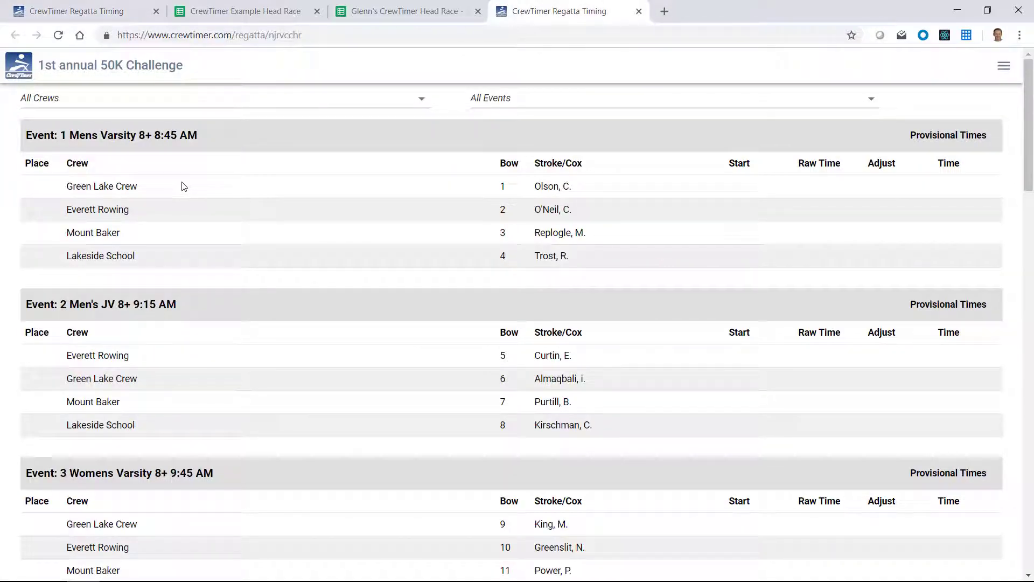
left_click(111, 16)
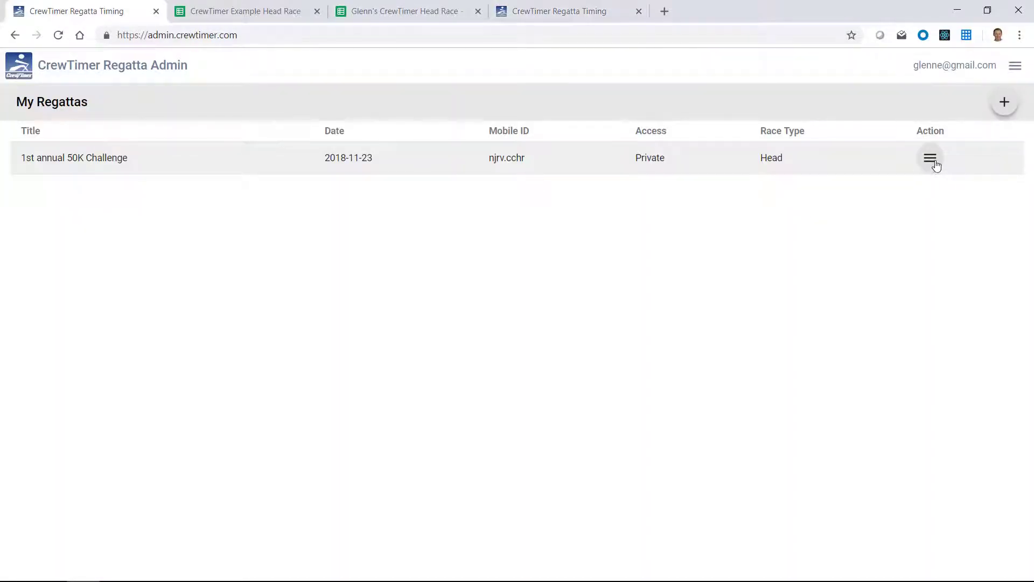
left_click(931, 159)
left_click(966, 256)
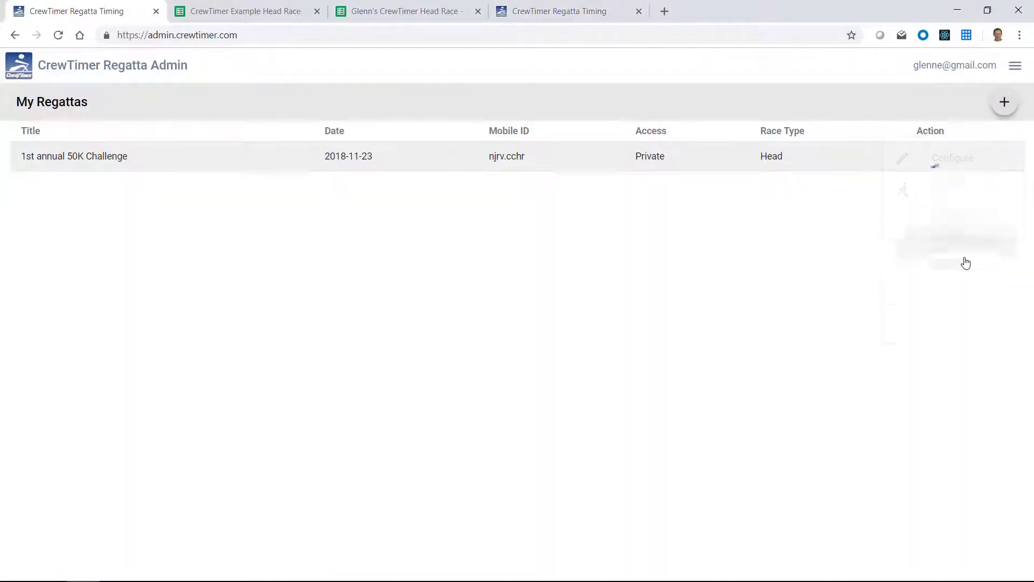
left_click(549, 10)
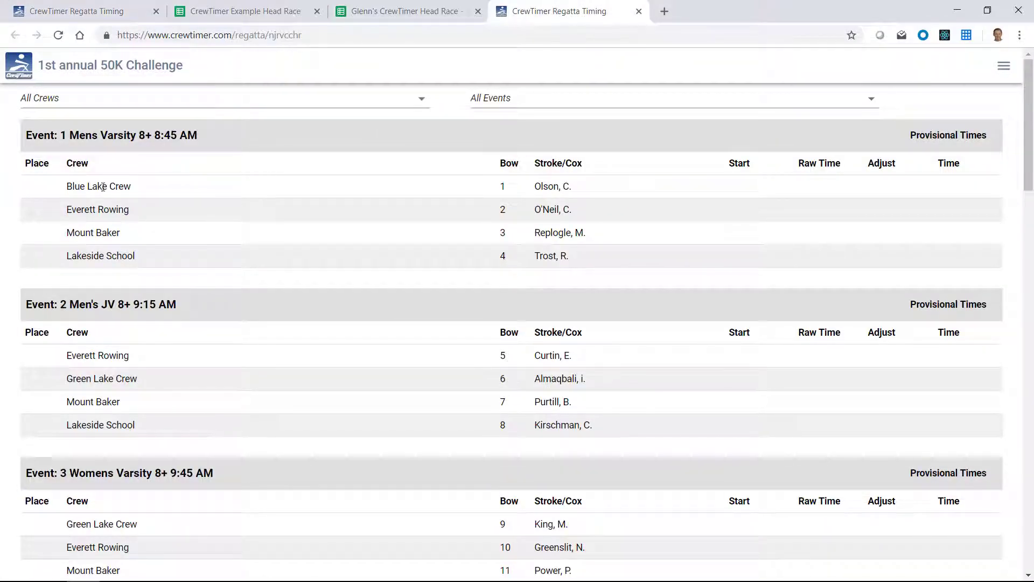
- Close the sharing settings and rename crew E9 from Blue Lake Crew to Red Lake Crew
left_click(373, 16)
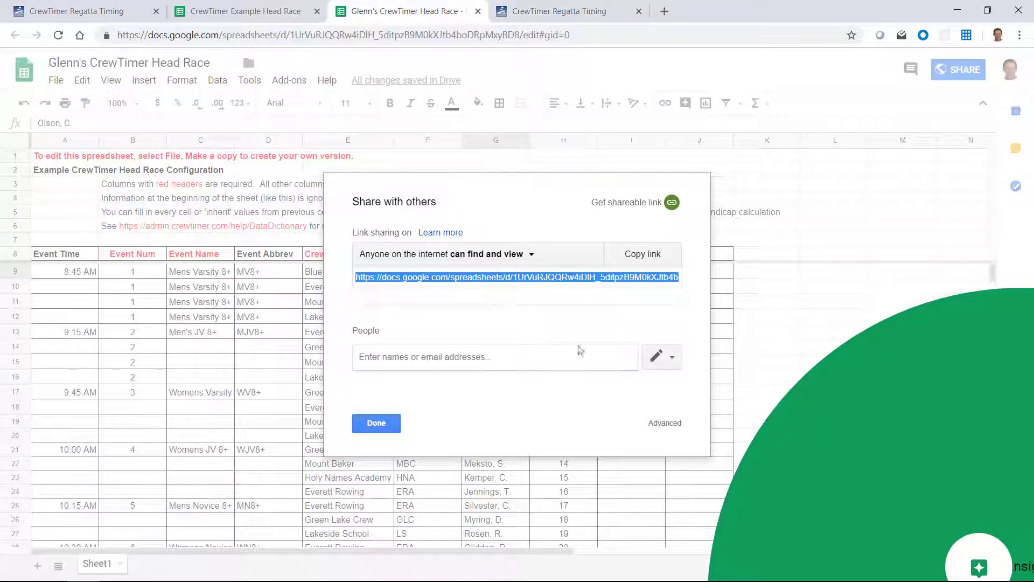
left_click(384, 423)
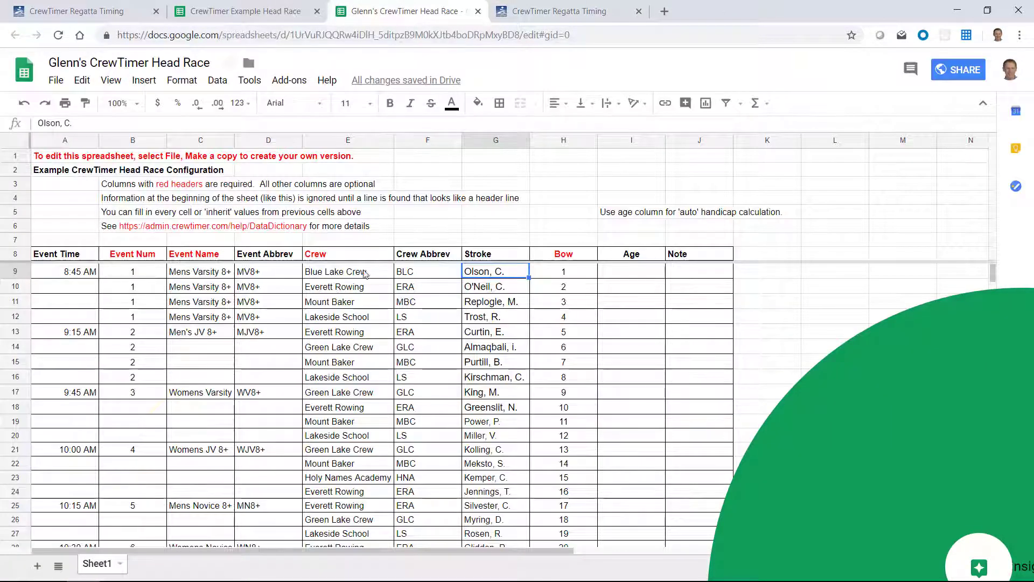
left_click(314, 273)
double_click(313, 269)
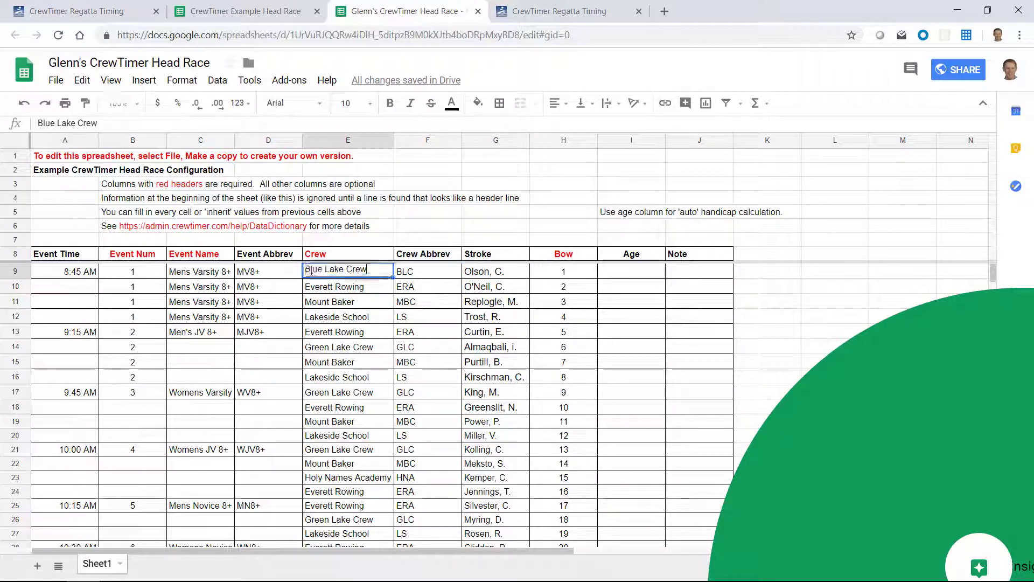
double_click(313, 269)
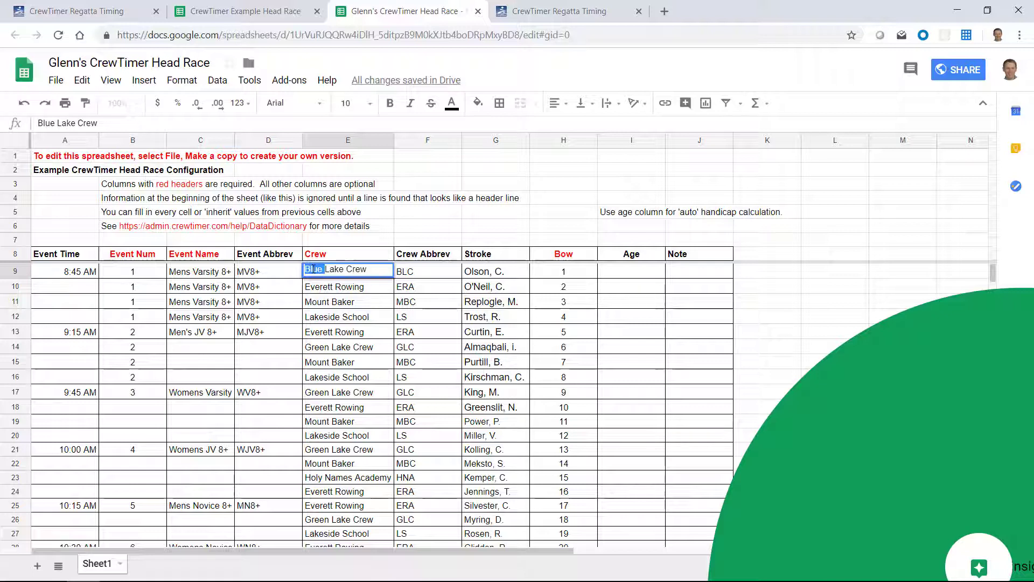
type("Red")
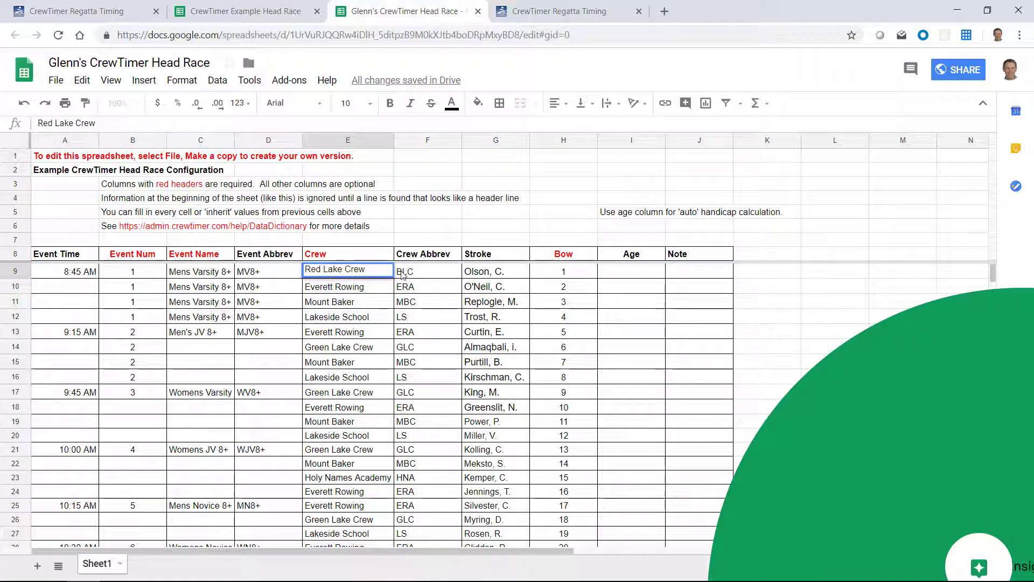
left_click(403, 277)
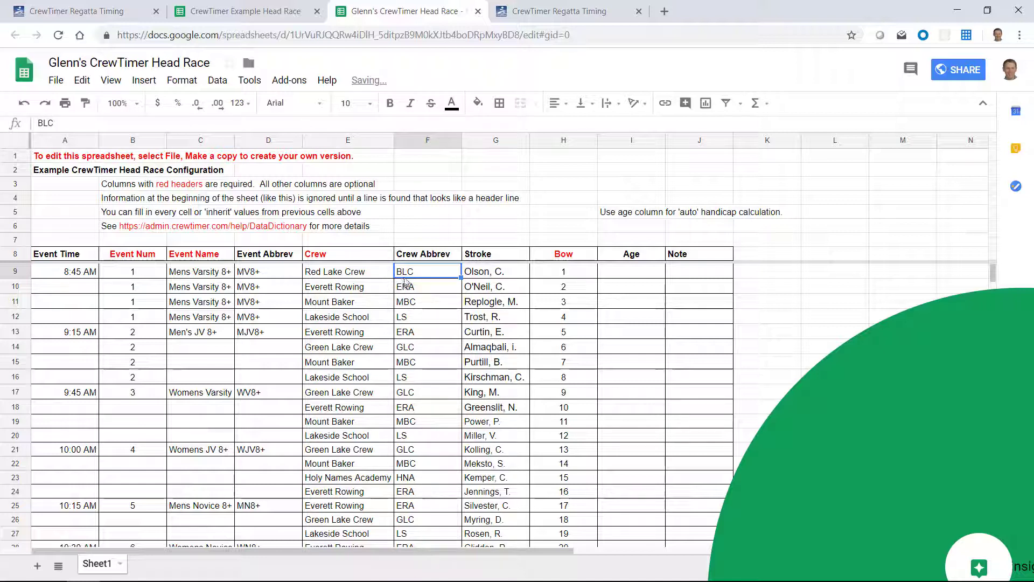
- Change the F9 abbreviation from BLC to RLC
double_click(404, 271)
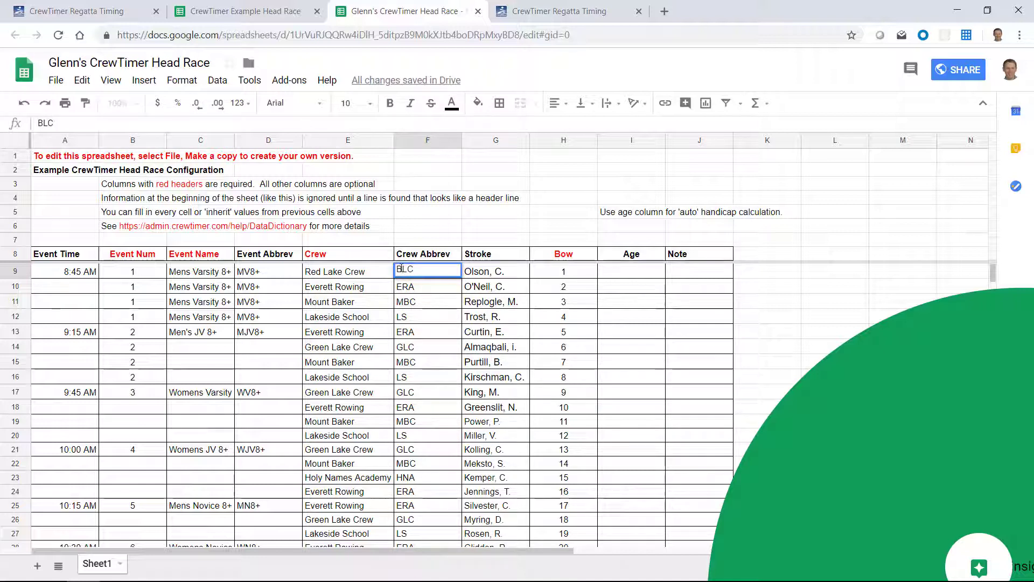
key("BackSpace")
type("R")
left_click(428, 318)
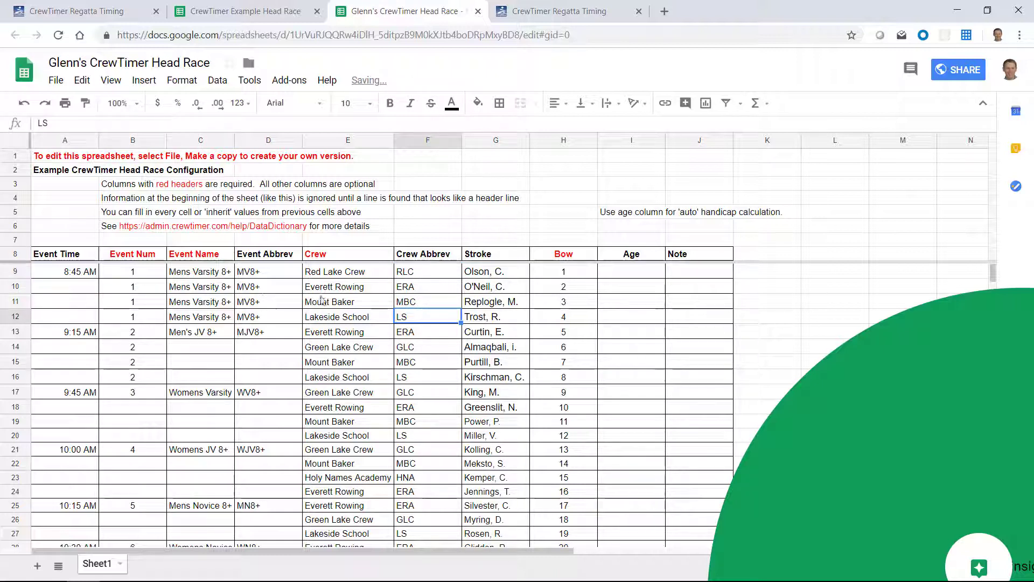
left_click(480, 302)
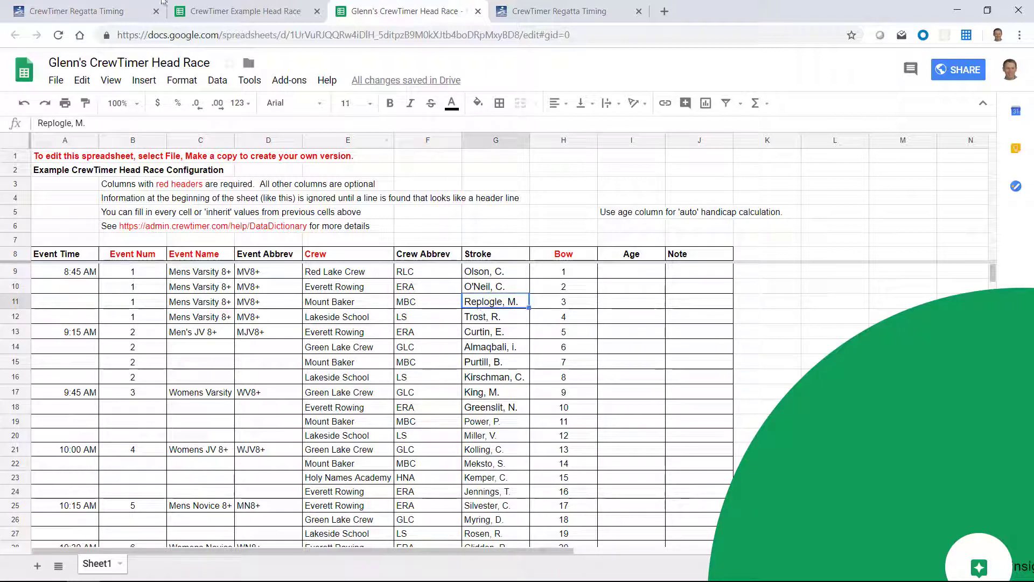
- Reload the lineups with Action > Refresh Lineups and view the public results page
left_click(80, 15)
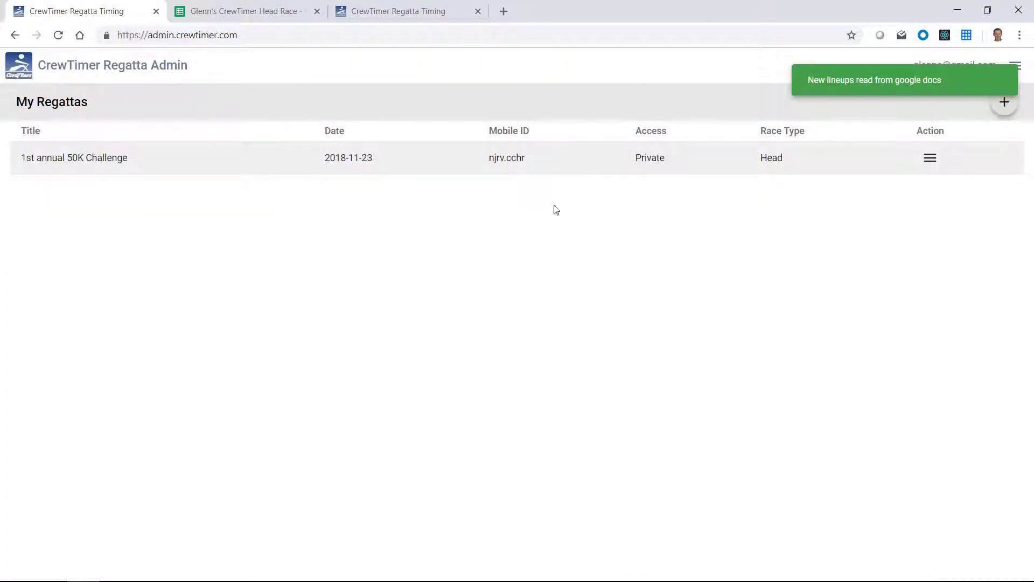
left_click(931, 158)
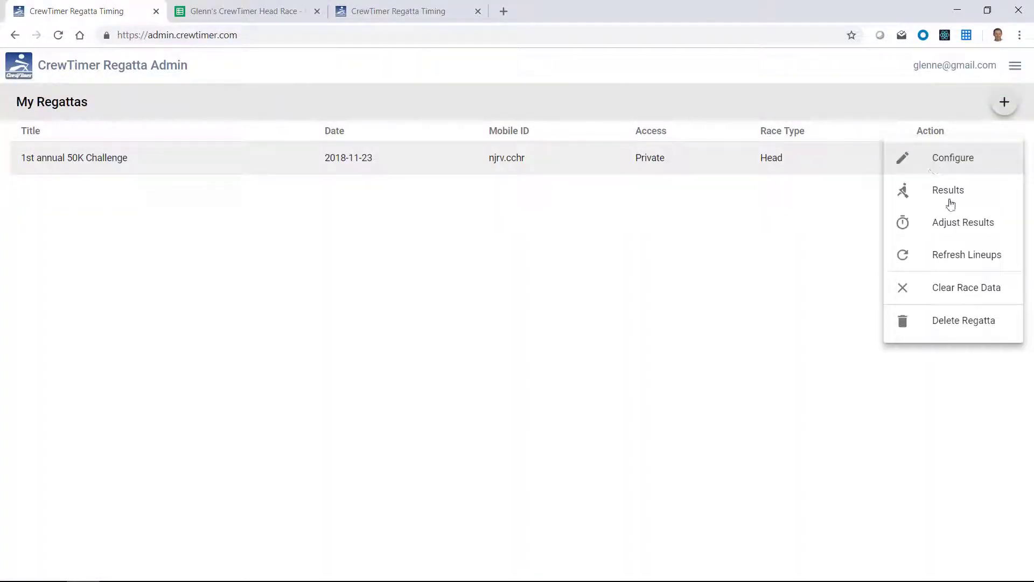
left_click(960, 255)
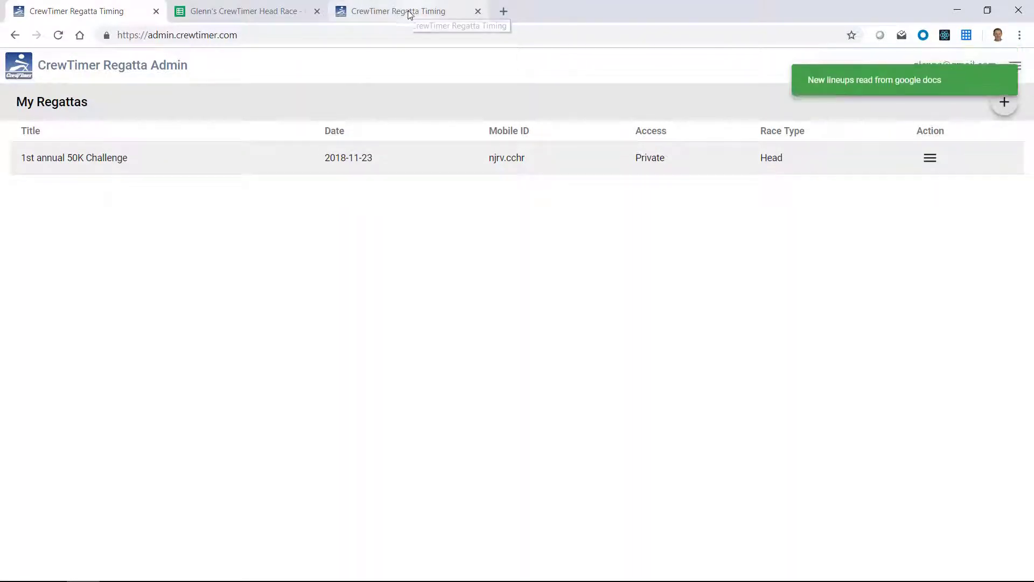
left_click(406, 16)
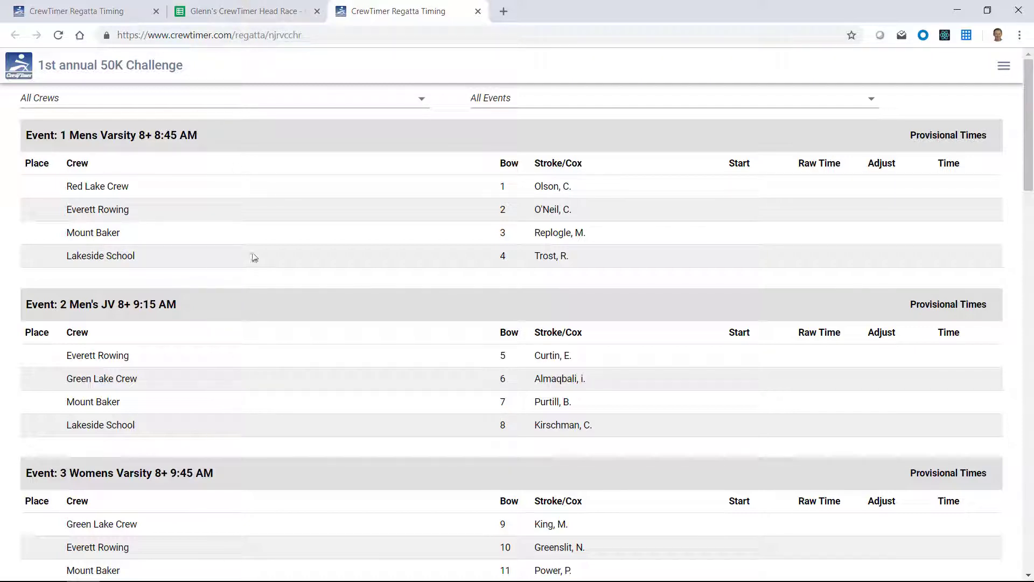
- Cross-check the spreadsheet, admin Action menu and results page for Red Lake Crew
left_click(246, 13)
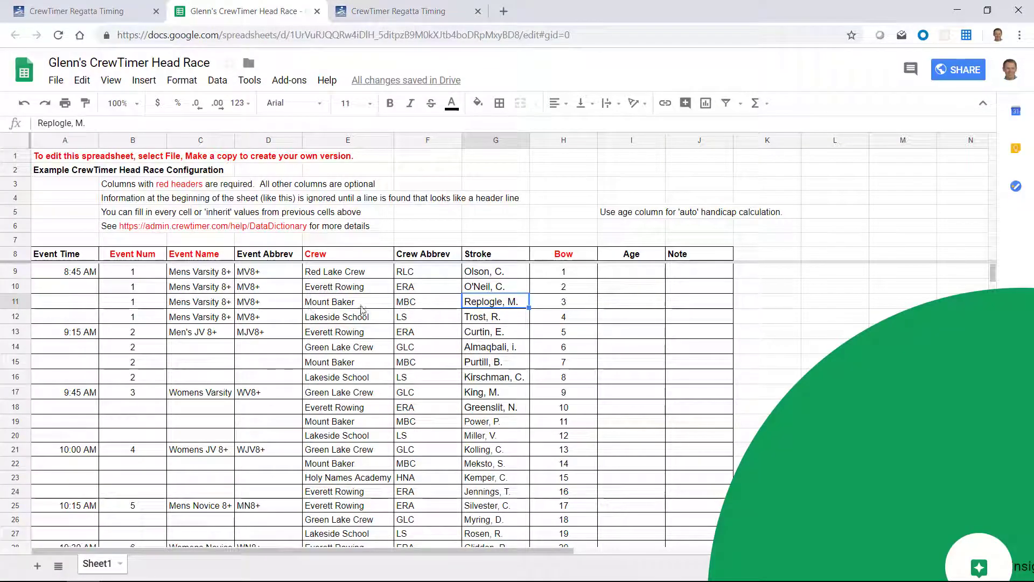
left_click(76, 13)
left_click(931, 158)
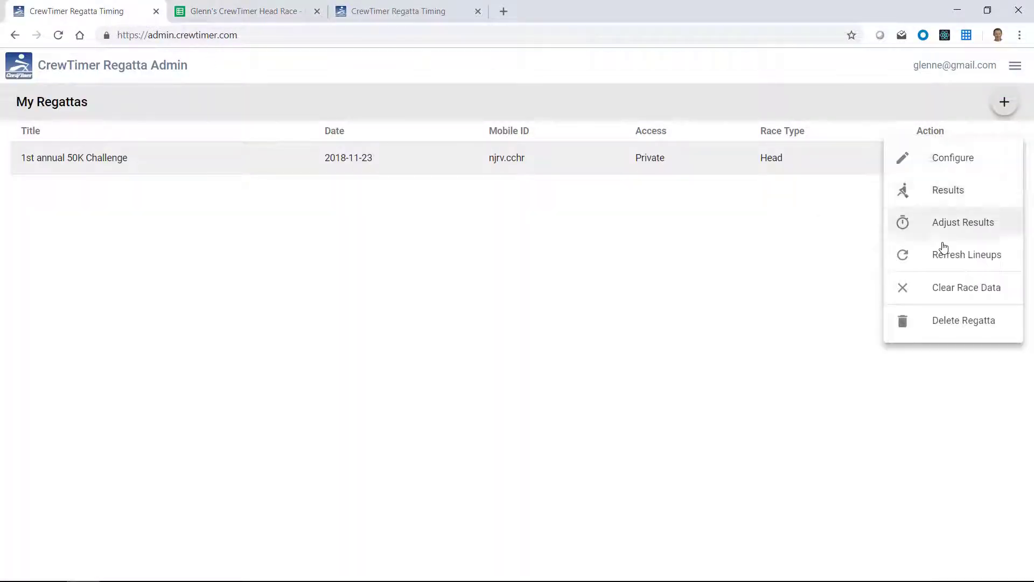
left_click(365, 16)
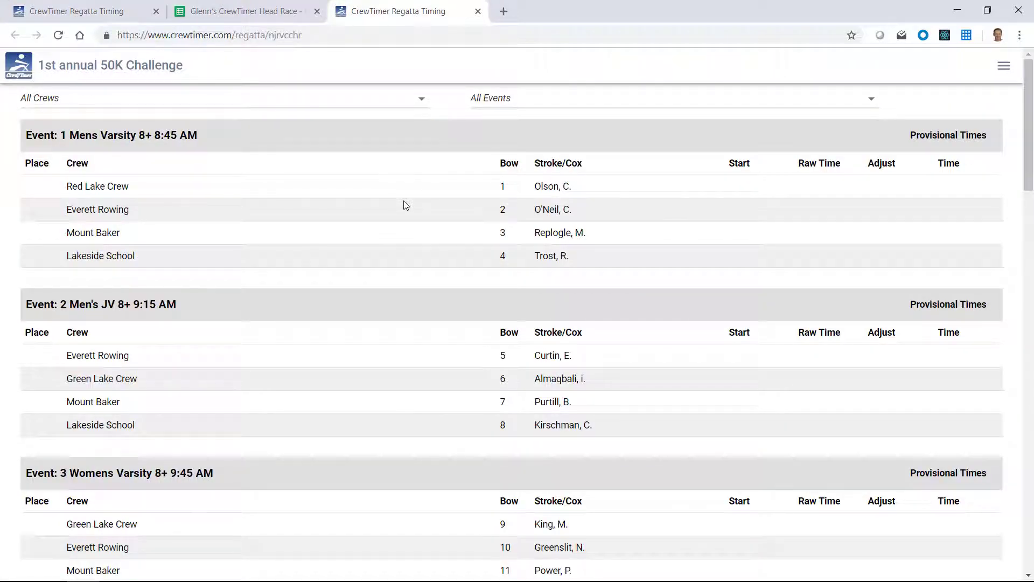
- Compare the lineup spreadsheet against the results page, ending on the spreadsheet
left_click(226, 16)
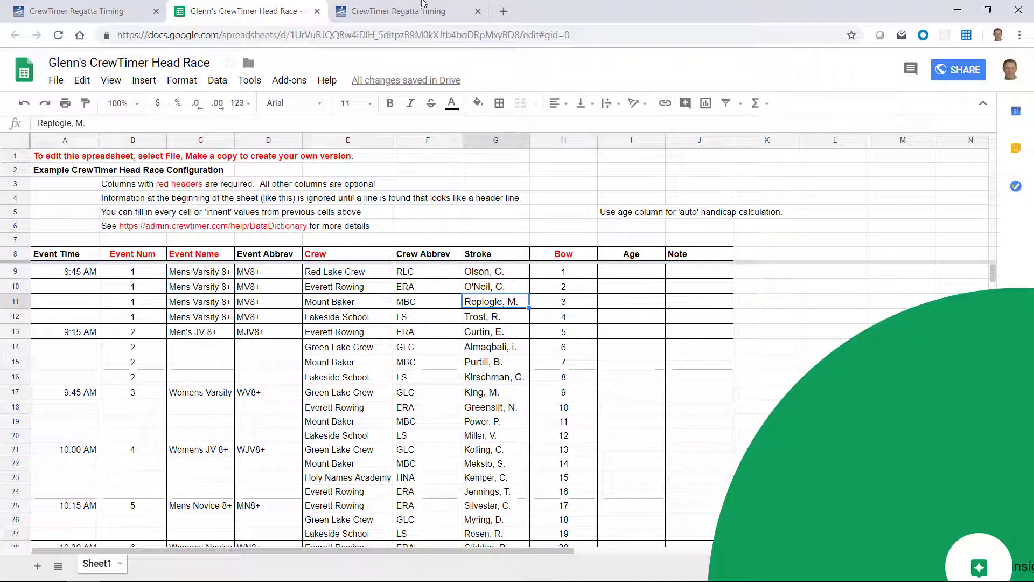
left_click(401, 12)
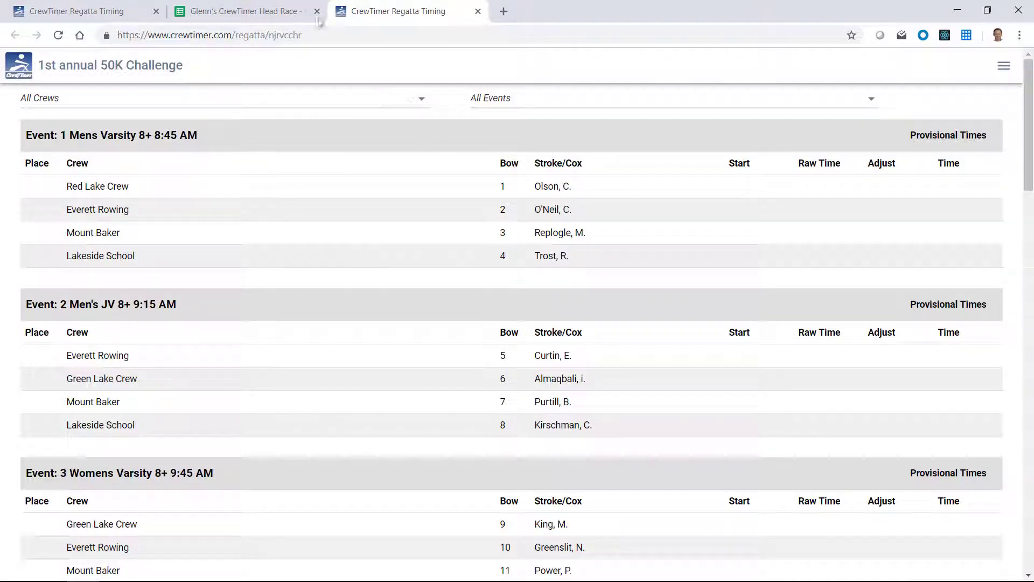
left_click(243, 10)
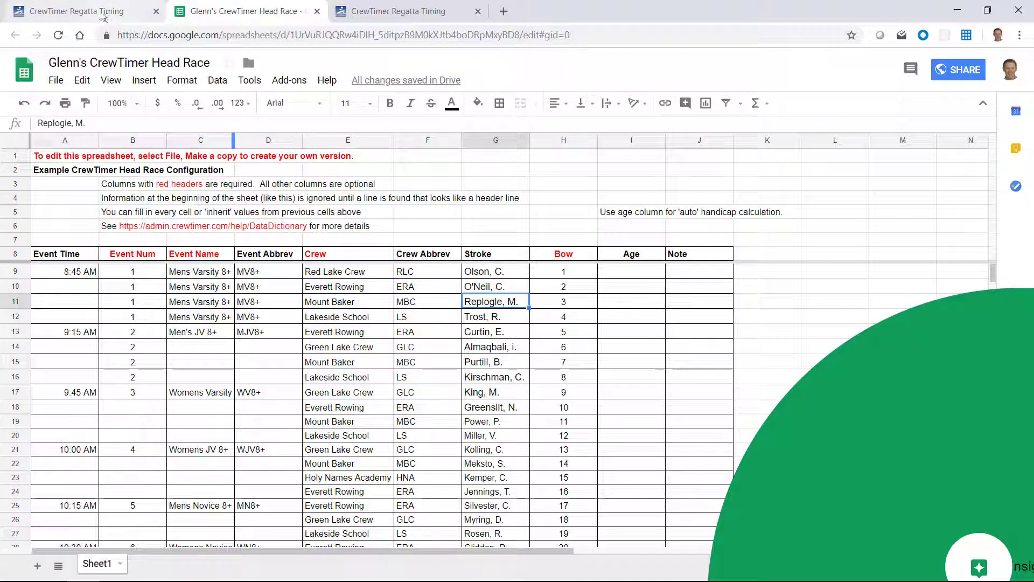
- Return to the My Regattas list and dismiss the 50K Challenge Action menu
left_click(93, 12)
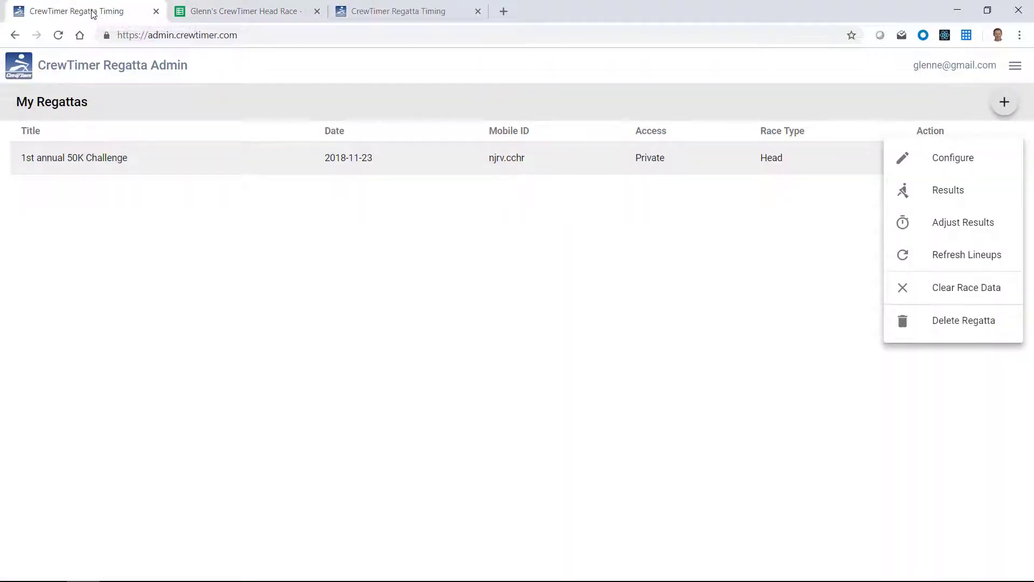
left_click(369, 209)
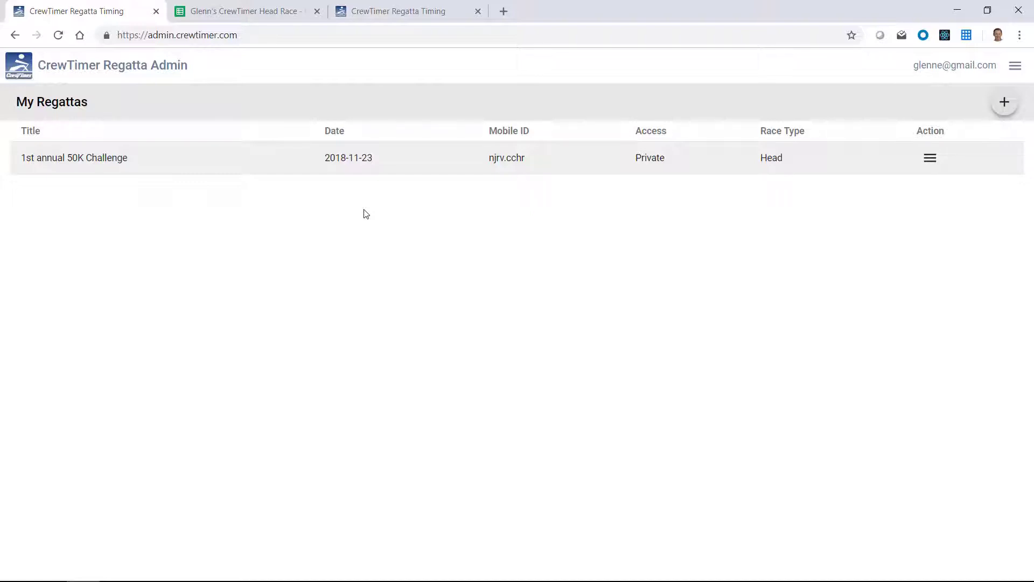
mouse_move(1027, 576)
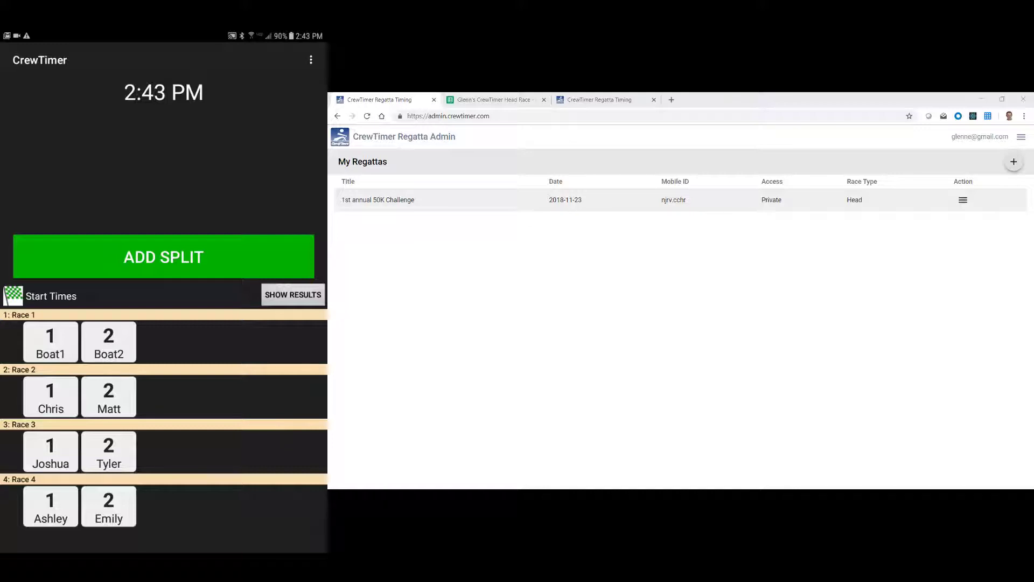
- Open Settings from CrewTimer Mobile's overflow menu
left_click(311, 59)
left_click(242, 83)
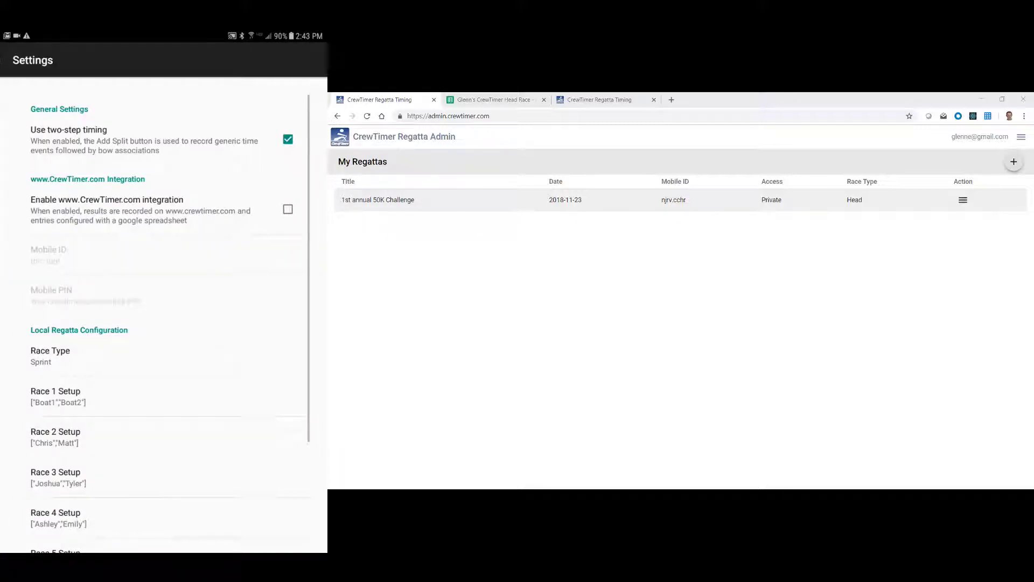
- Enable CrewTimer.com integration and set the phone's Mobile ID to njrv.cchr
left_click(288, 210)
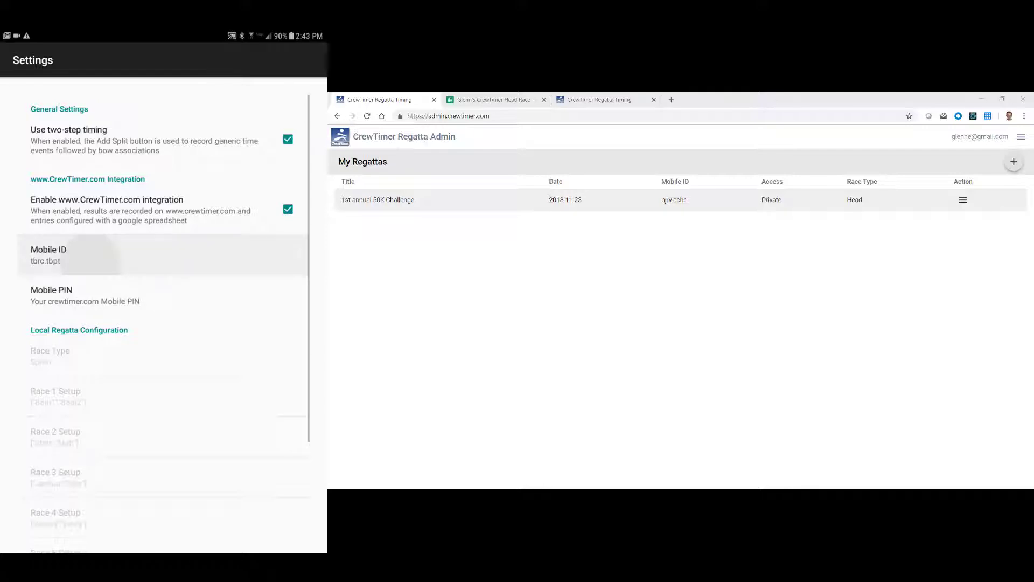
left_click(76, 264)
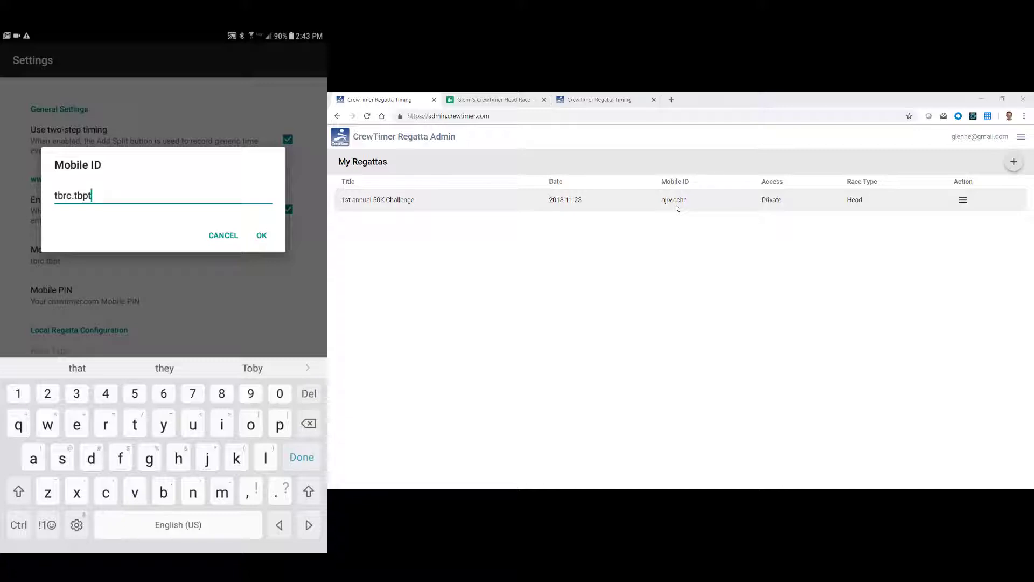
key("BackSpace")
key("BackSpace")
key("BackSpace")
key("BackSpace")
key("BackSpace")
key("BackSpace")
key("BackSpace")
key("BackSpace")
key("BackSpace")
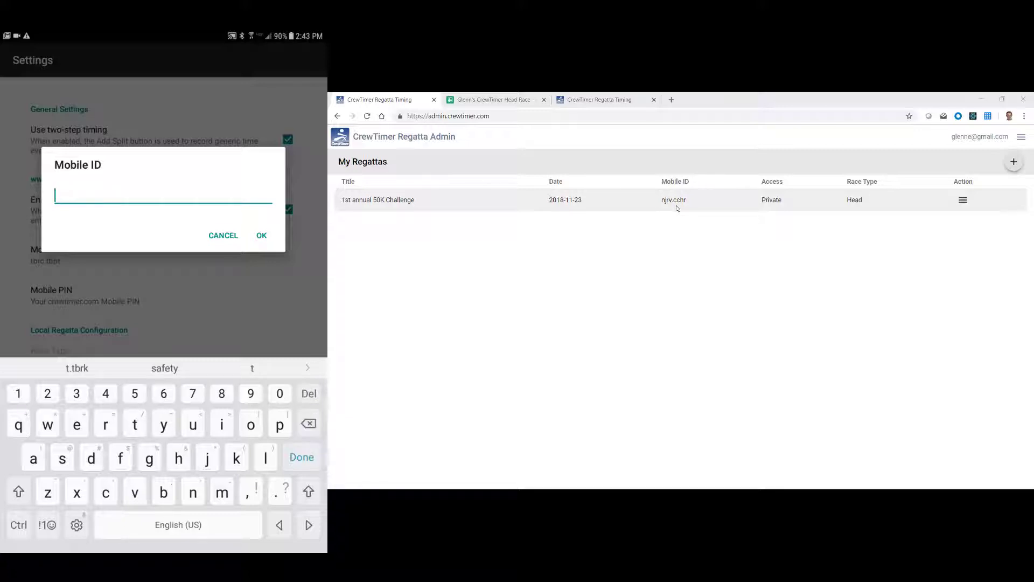
type("njrv.")
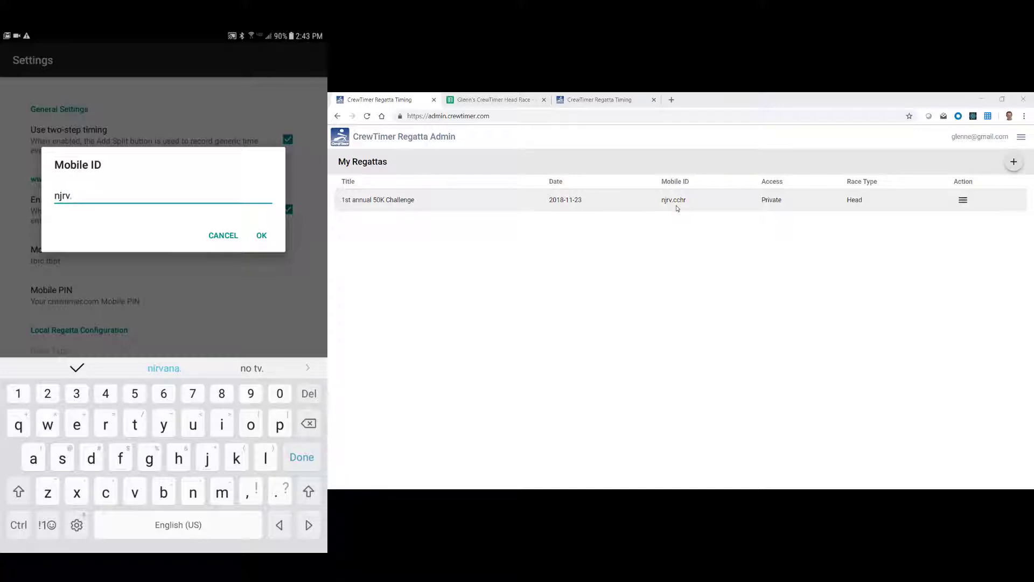
type("cchr")
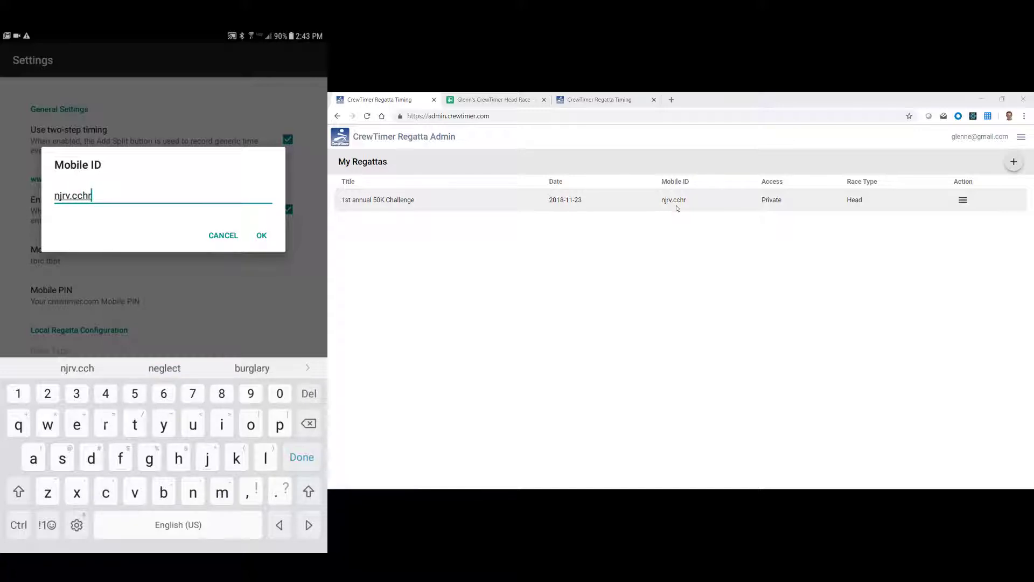
left_click(272, 240)
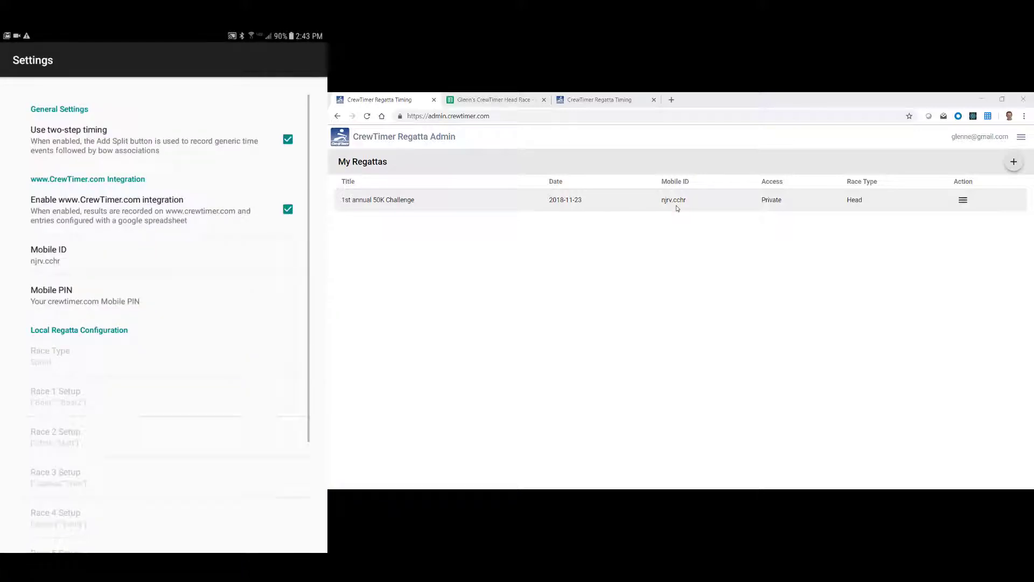
- Read the regatta's Mobile PIN under Action > Configure and enter it as the phone's Mobile PIN
left_click(52, 296)
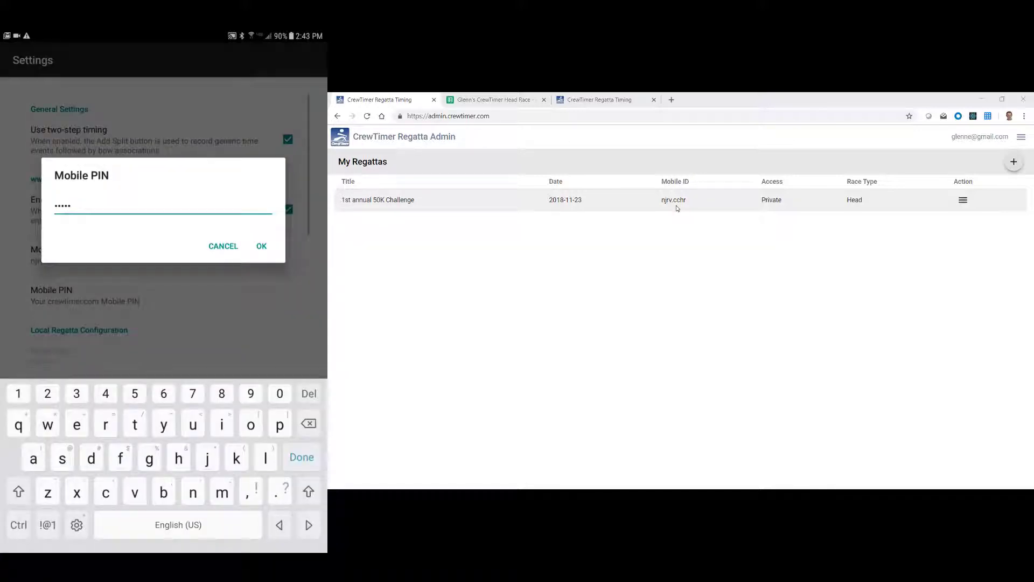
left_click(963, 202)
left_click(963, 203)
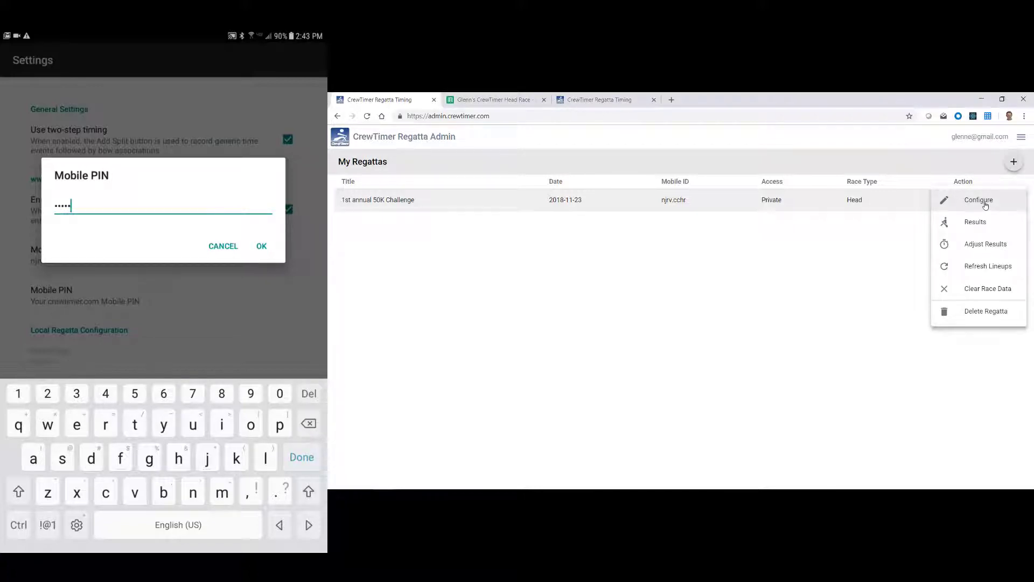
left_click(986, 205)
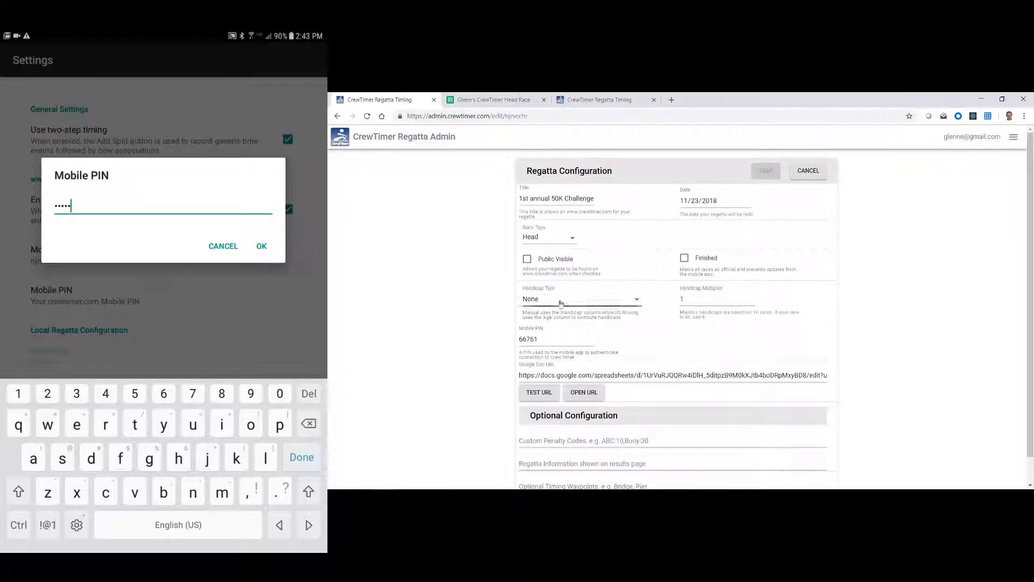
left_click(538, 339)
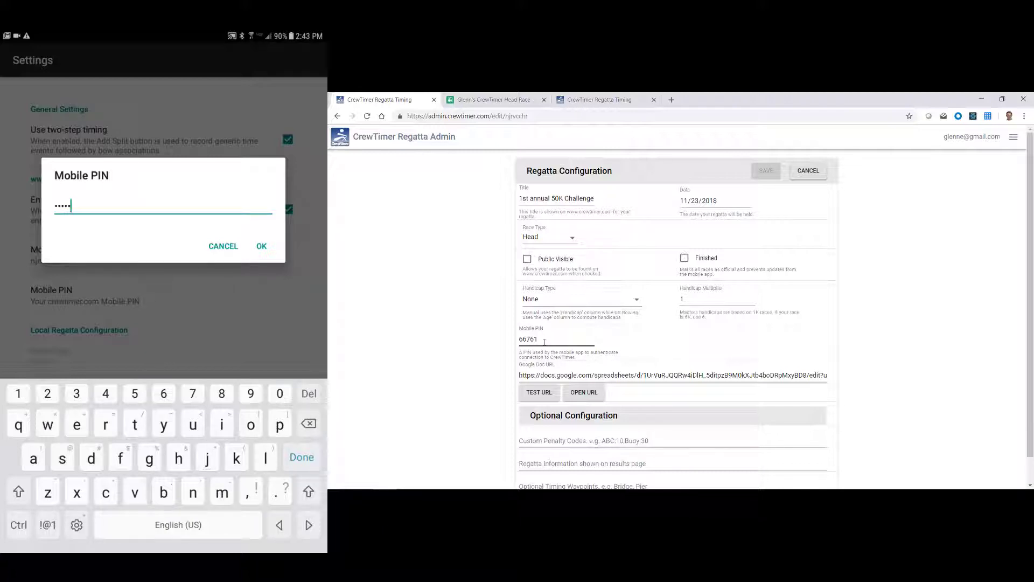
key("BackSpace")
key("BackSpace")
key("BackSpace")
key("BackSpace")
key("BackSpace")
type("66761")
left_click(262, 245)
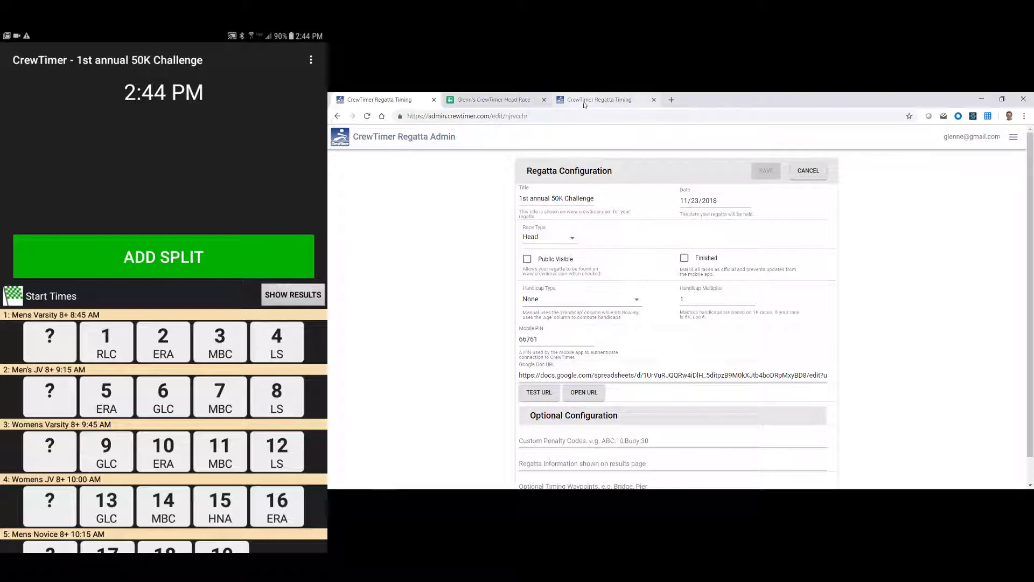
- Record start splits and assign them to bows 2 Everett, 1 RLC, 4 LS and 3 MBC
left_click(585, 102)
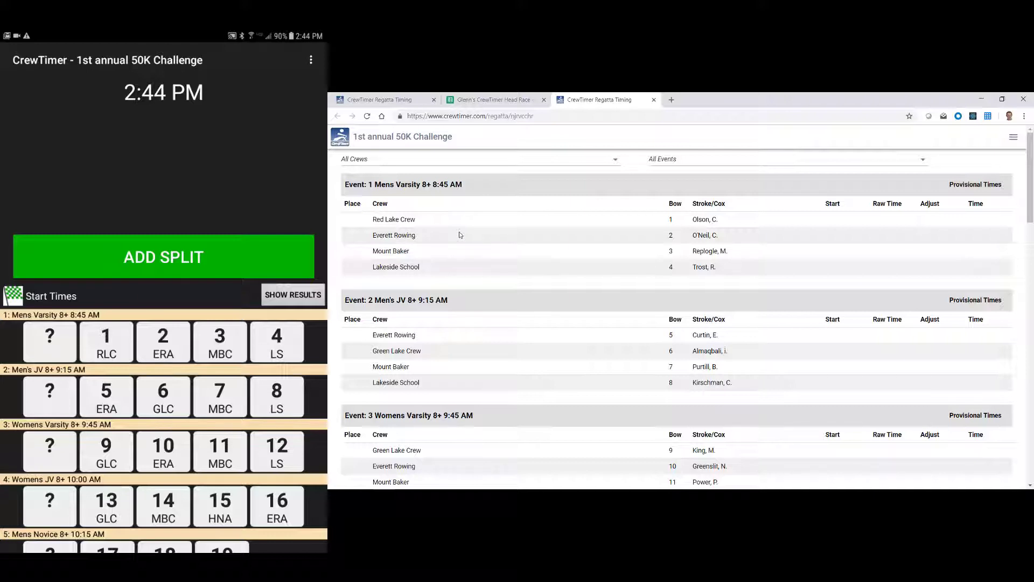
left_click(168, 248)
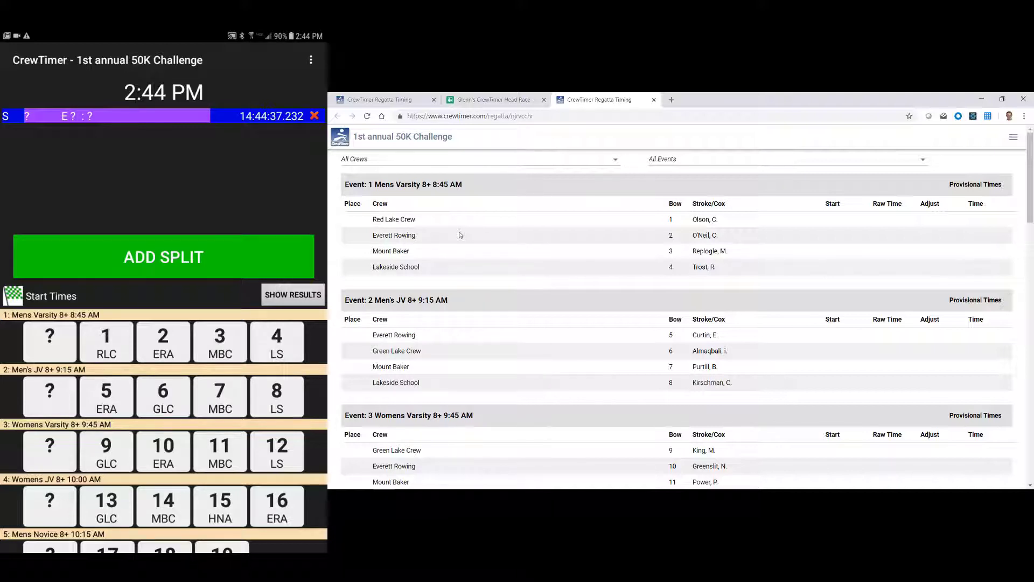
left_click(163, 342)
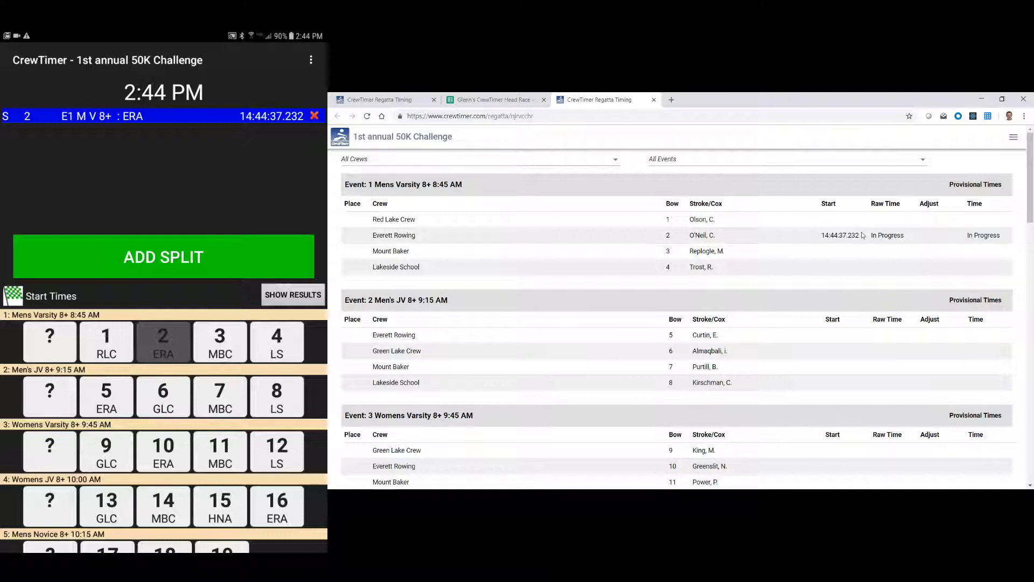
left_click(106, 342)
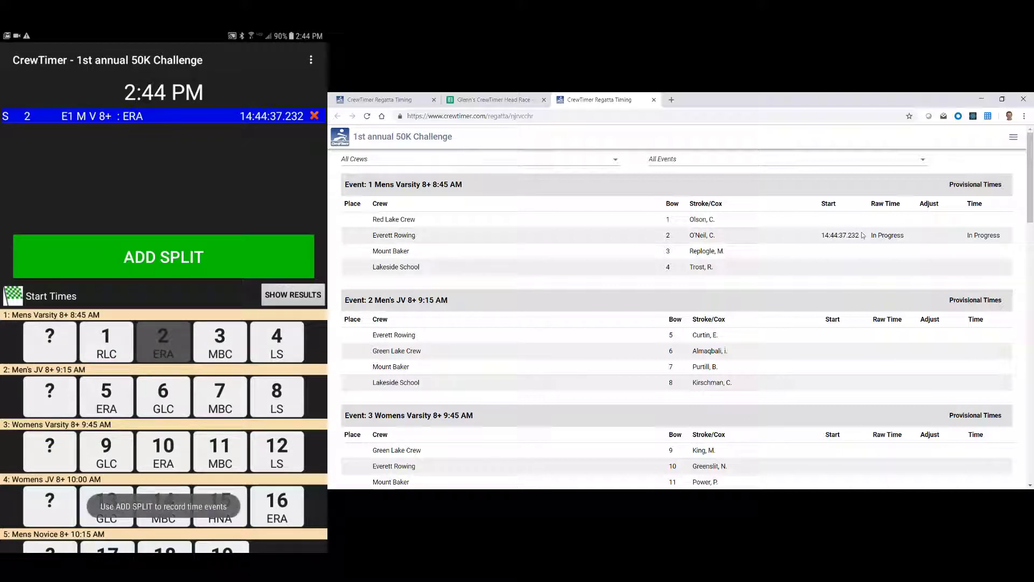
left_click(216, 252)
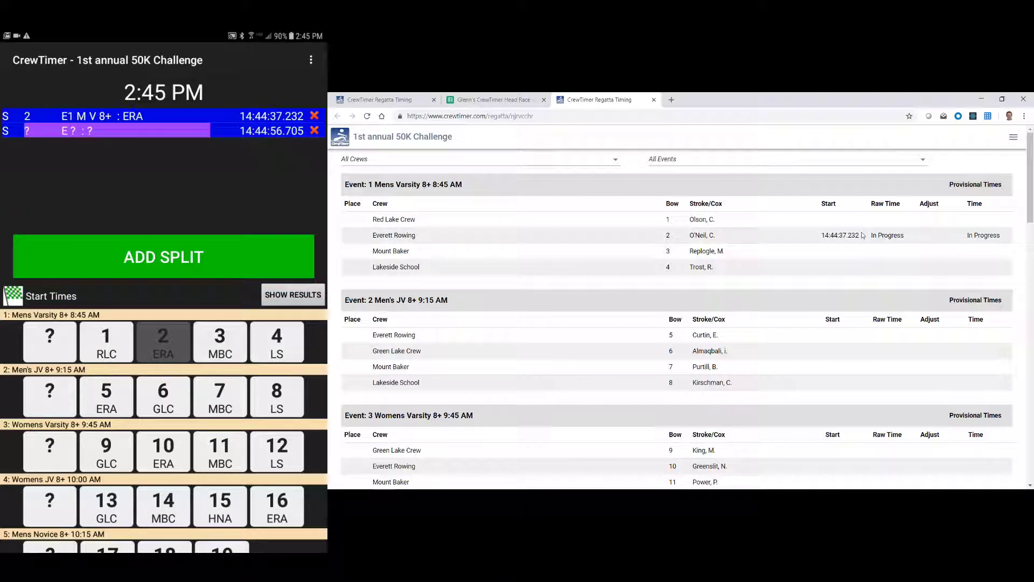
left_click(114, 335)
left_click(200, 249)
left_click(198, 247)
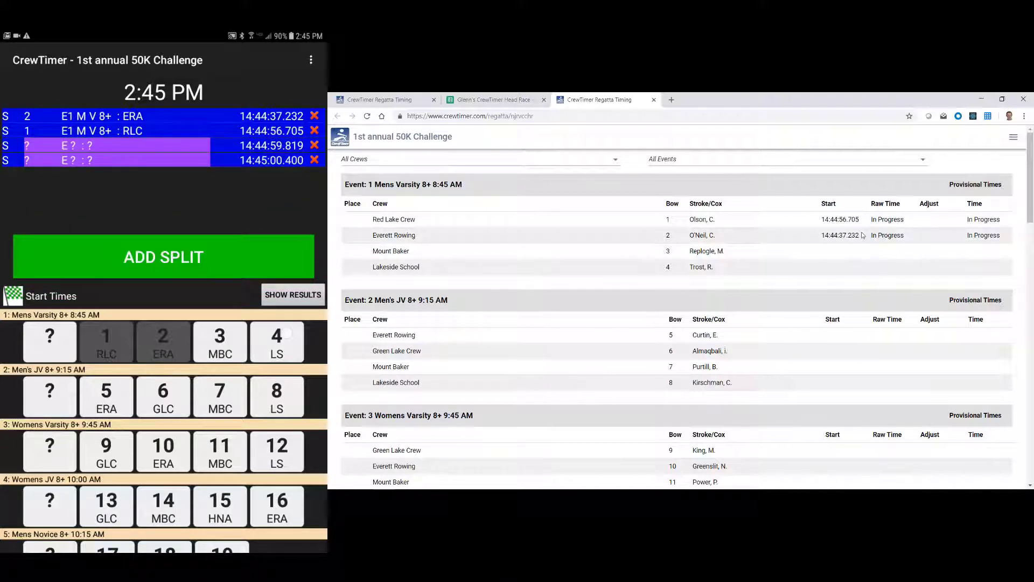
left_click(285, 333)
left_click(220, 342)
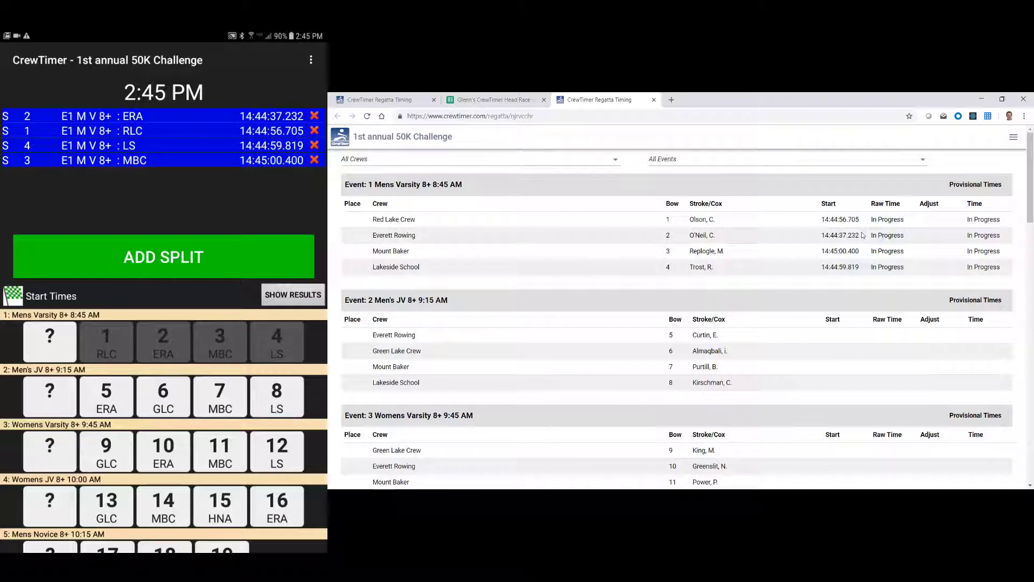
- Switch the timing position to Finish and record four finish splits
left_click(56, 299)
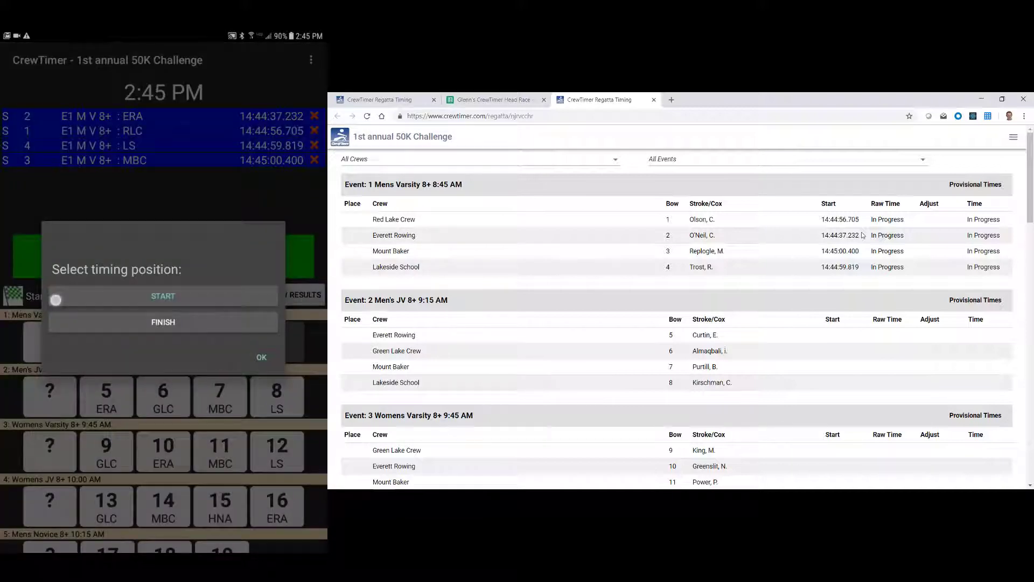
left_click(180, 321)
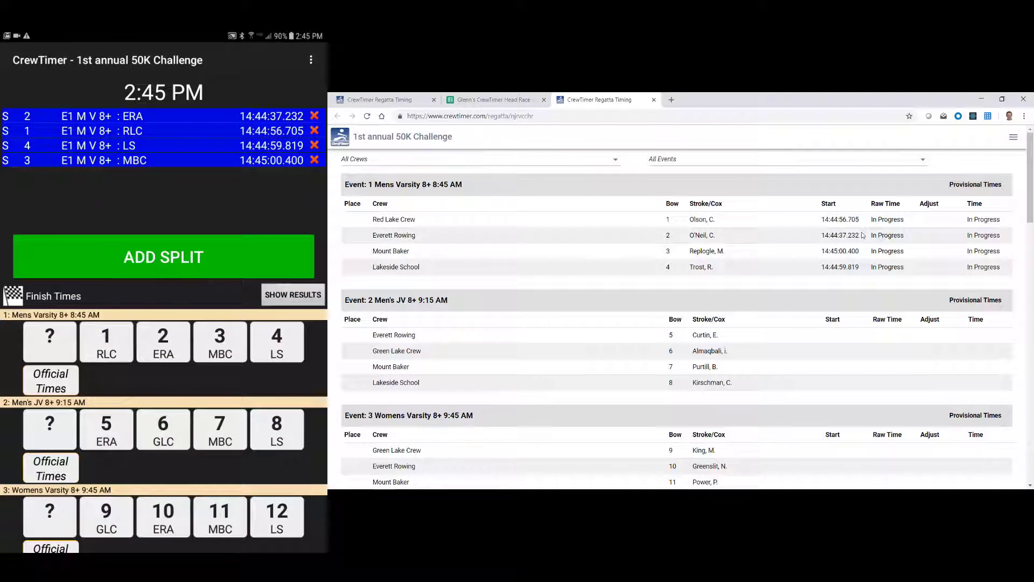
left_click(172, 253)
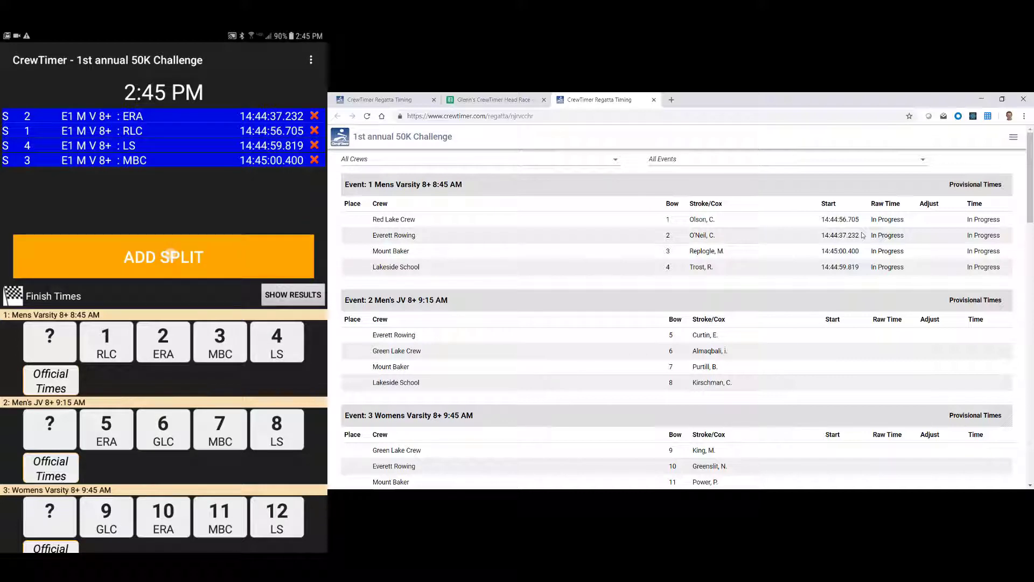
left_click(173, 258)
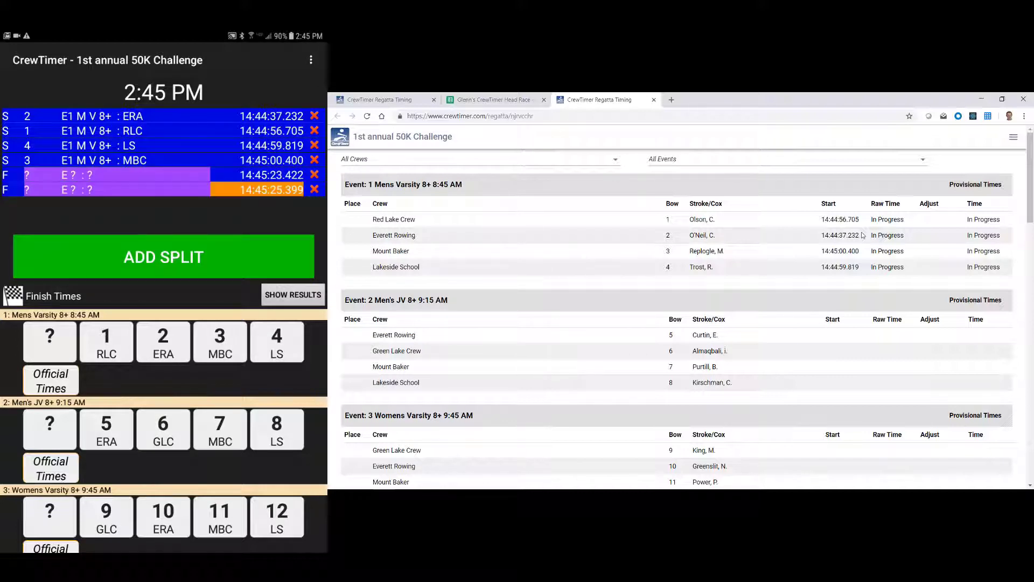
left_click(172, 258)
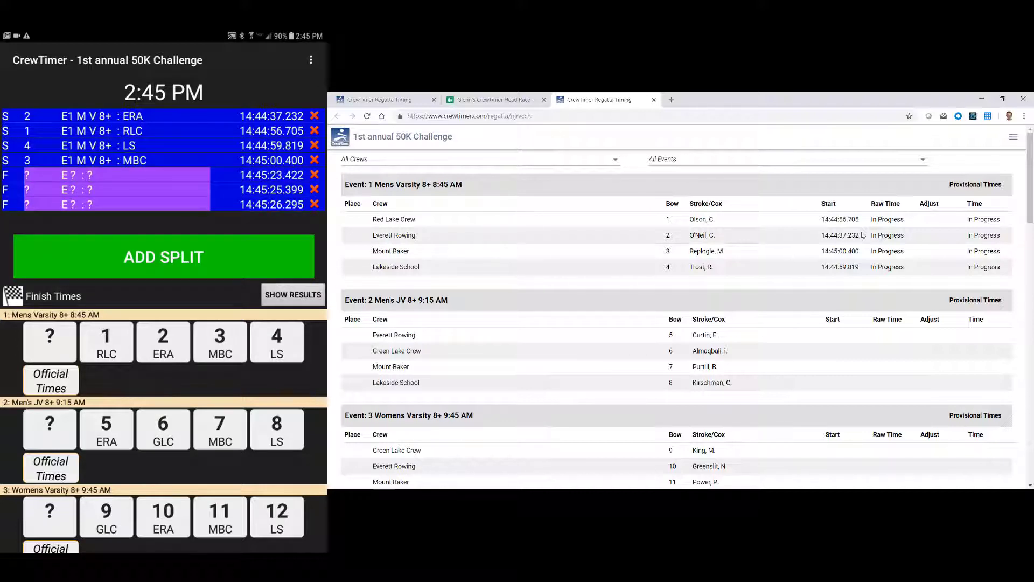
left_click(164, 257)
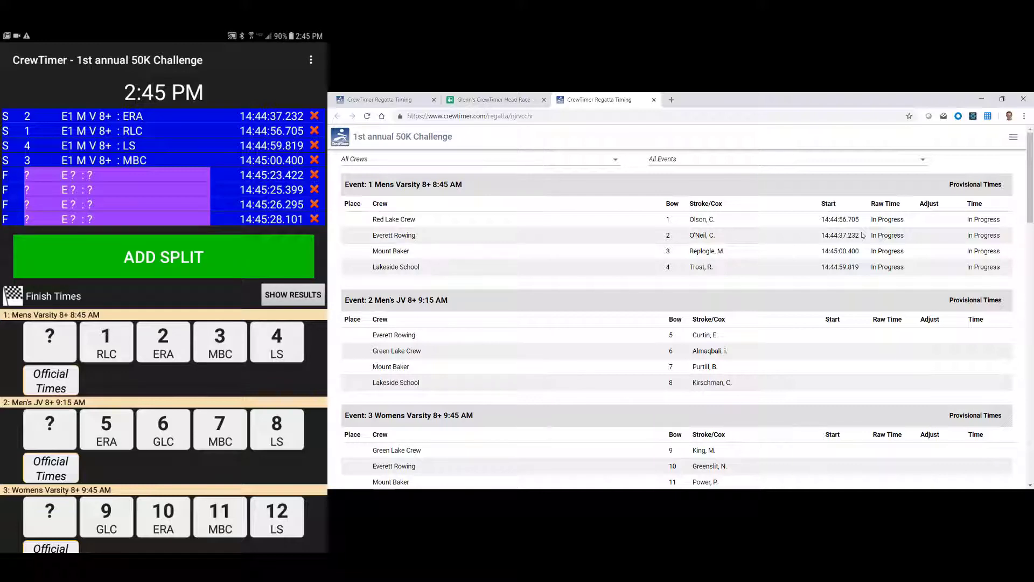
- Assign the finishes in order to bows 2 ERA, 3 MBC, 4 LS and 1 RLC
left_click(163, 342)
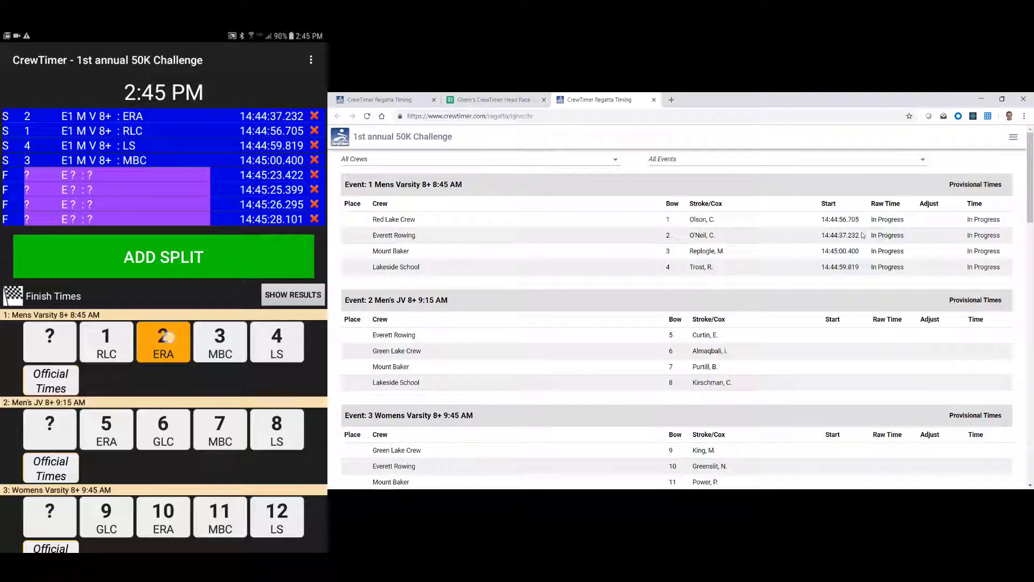
left_click(220, 341)
left_click(277, 341)
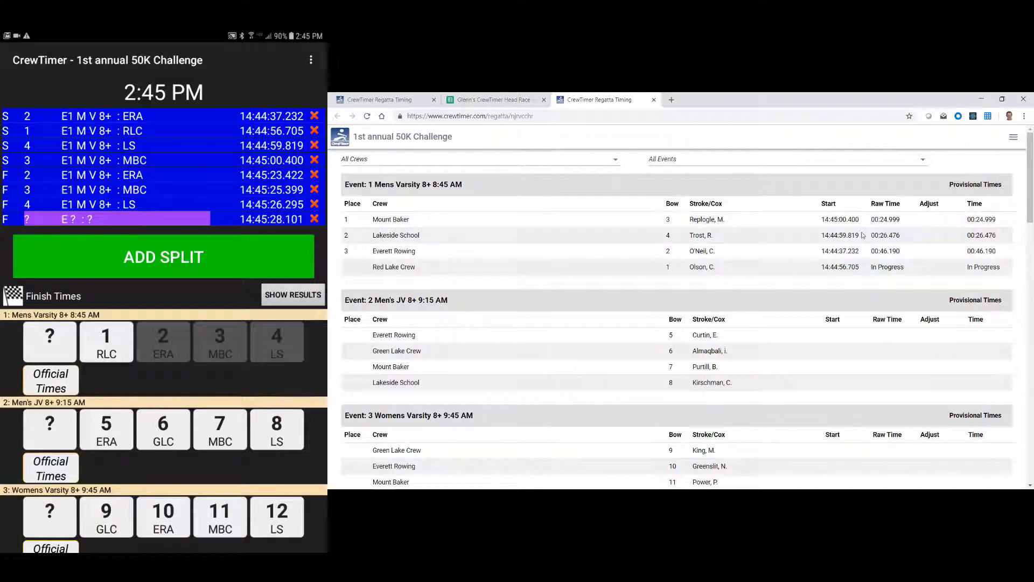
left_click(106, 342)
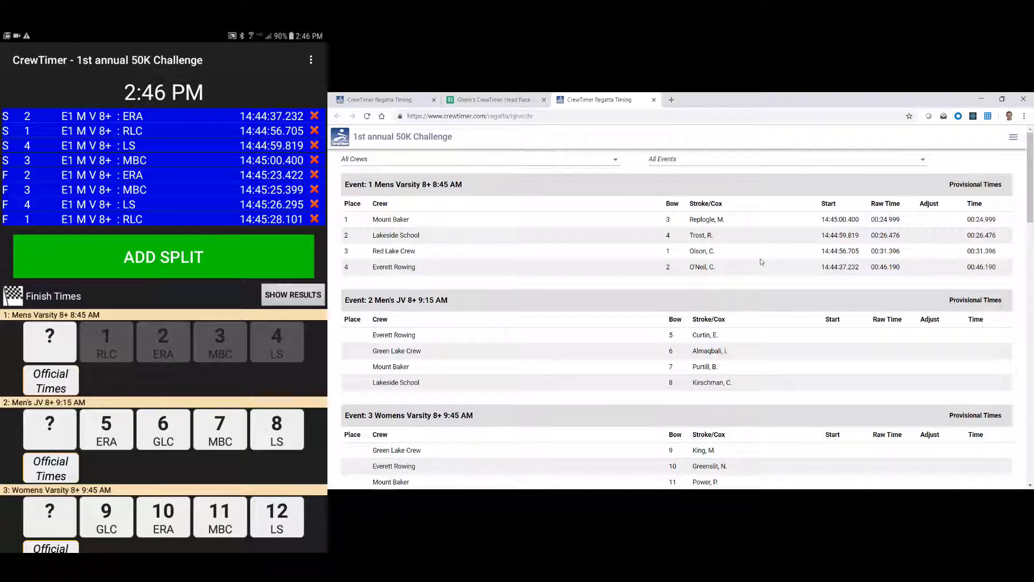
- Give bow 3 Mount Baker a Missed Course Buoy: 10s penalty, noting Event 1's Provisional Times status
left_click(220, 342)
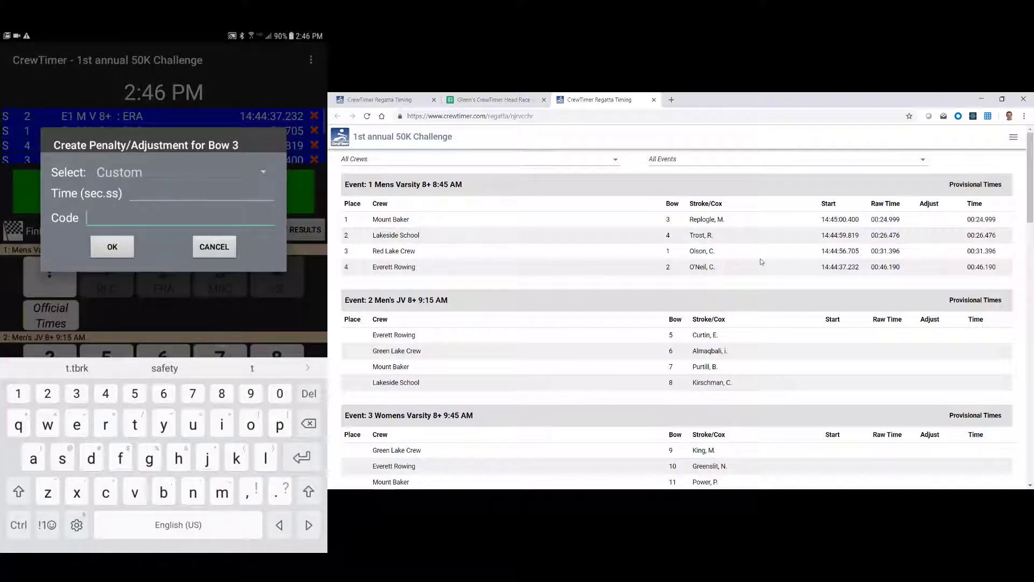
left_click(263, 168)
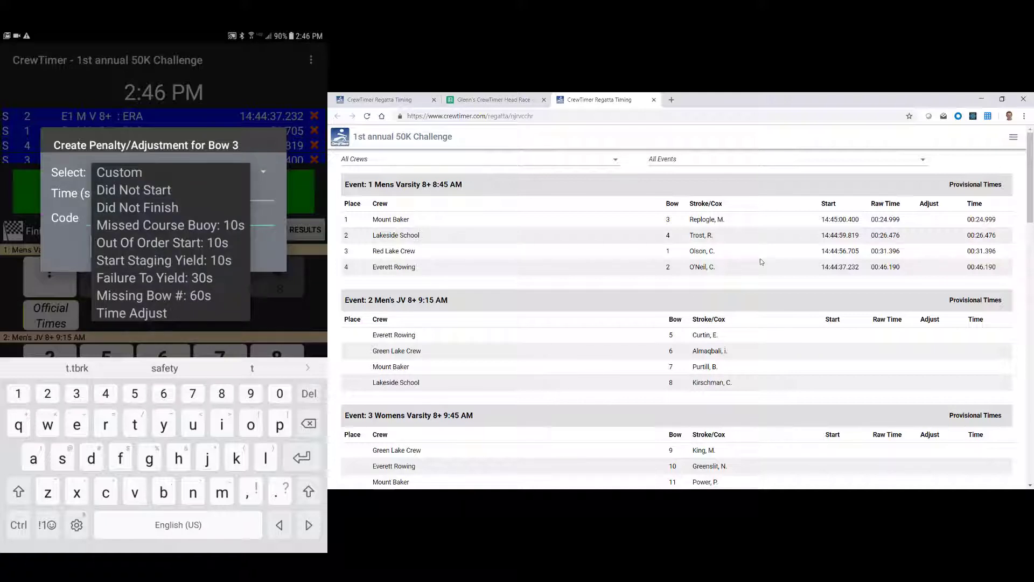
left_click(212, 225)
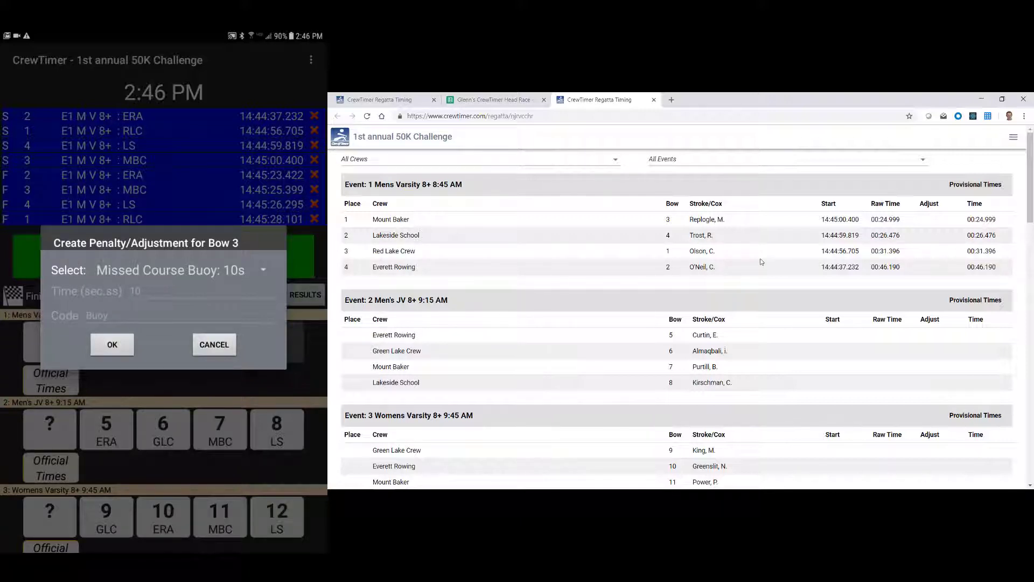
left_click(112, 345)
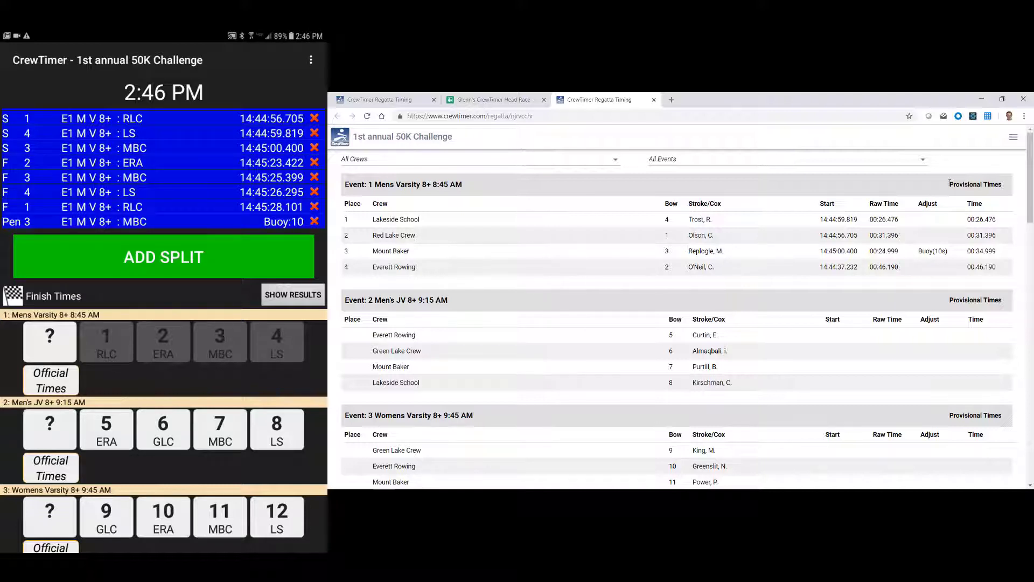
left_click_drag(950, 183, 1009, 189)
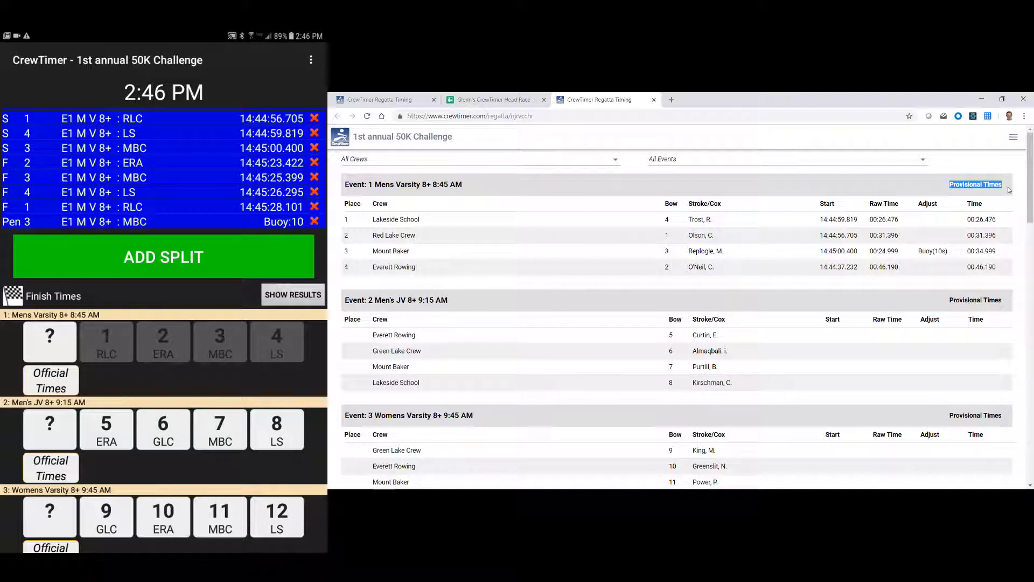
- Mark the Mens Varsity 8+ (Event 1) results Official on the phone, then bring back the lineup spreadsheet
left_click(937, 190)
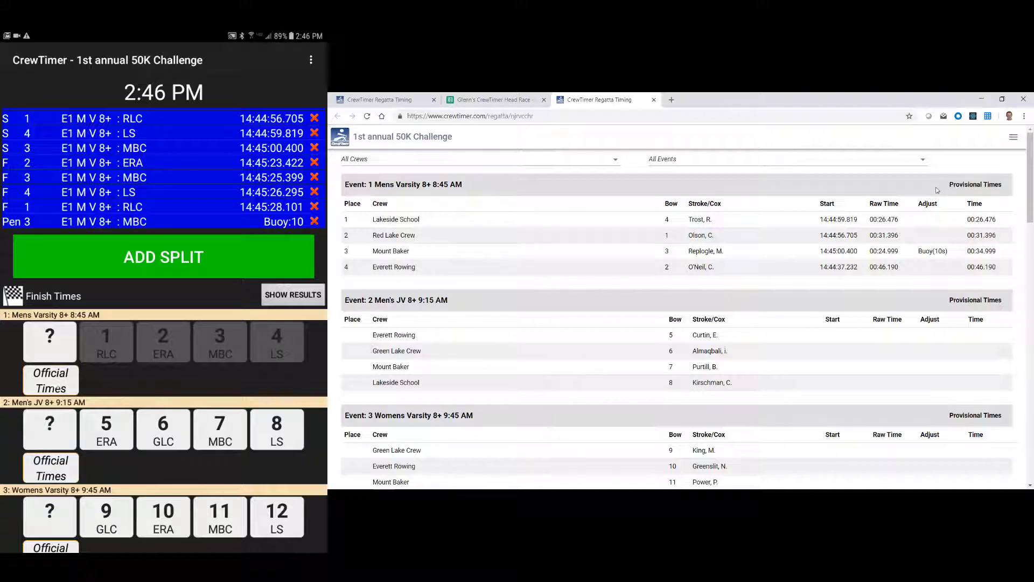
left_click(50, 381)
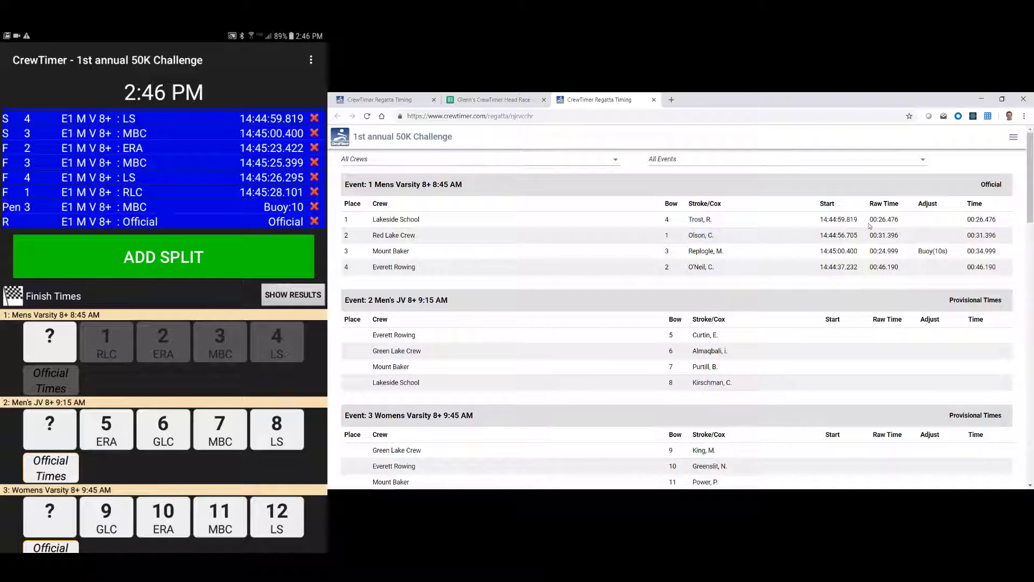
left_click(506, 100)
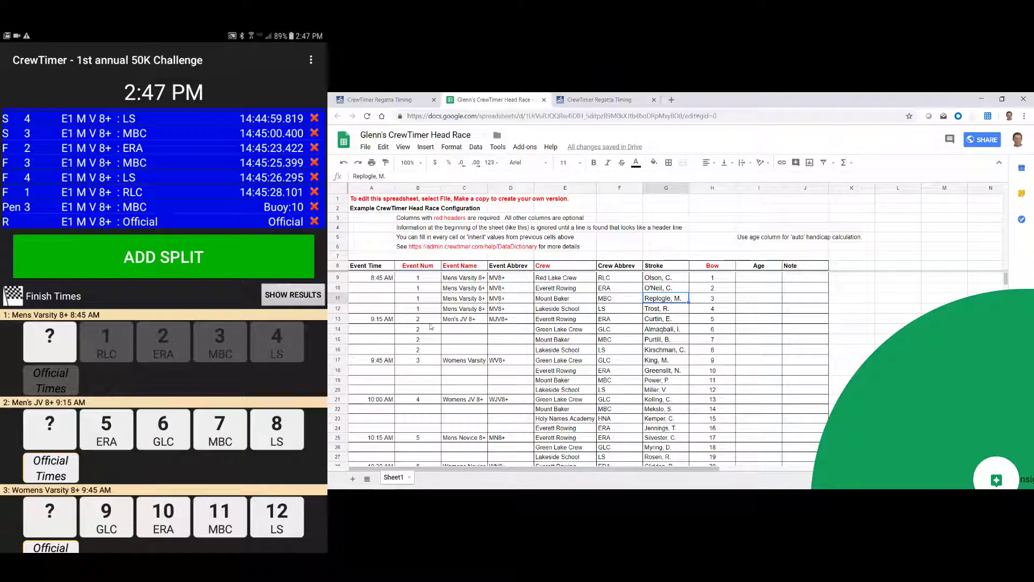
- Change Men's JV 8+ bow numbers to 5A for Everett Rowing and 23 for Green Lake Crew
left_click(720, 318)
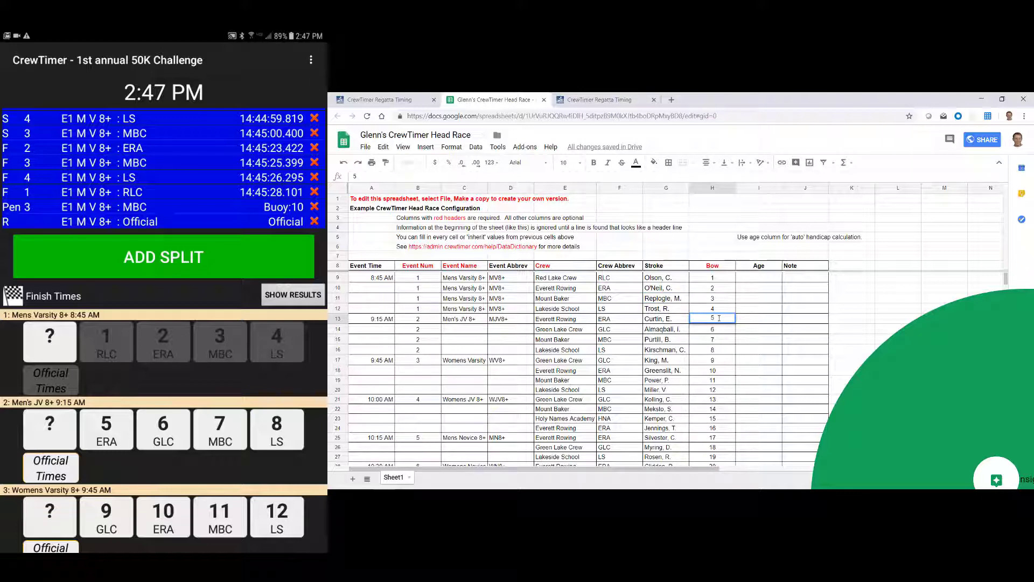
type("A")
key("Return")
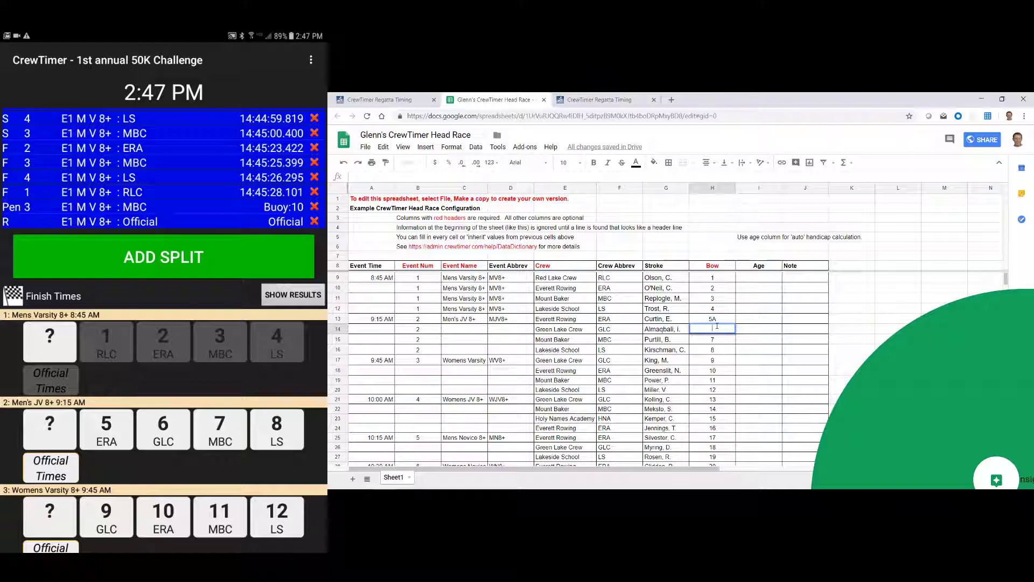
type("23")
left_click(729, 318)
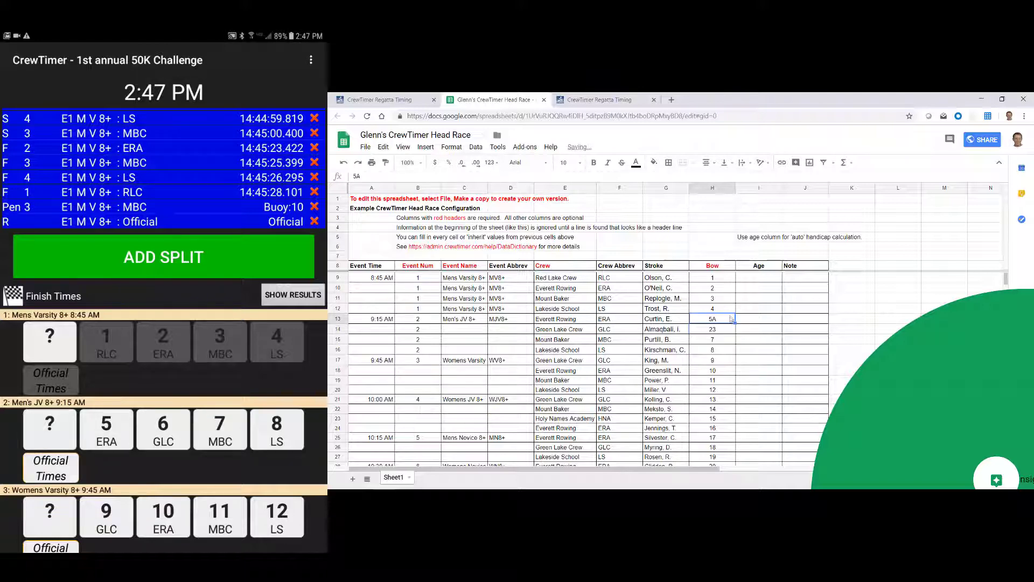
- Reload the regatta's lineups from the Google sheet, then bring up the public results page
left_click(413, 100)
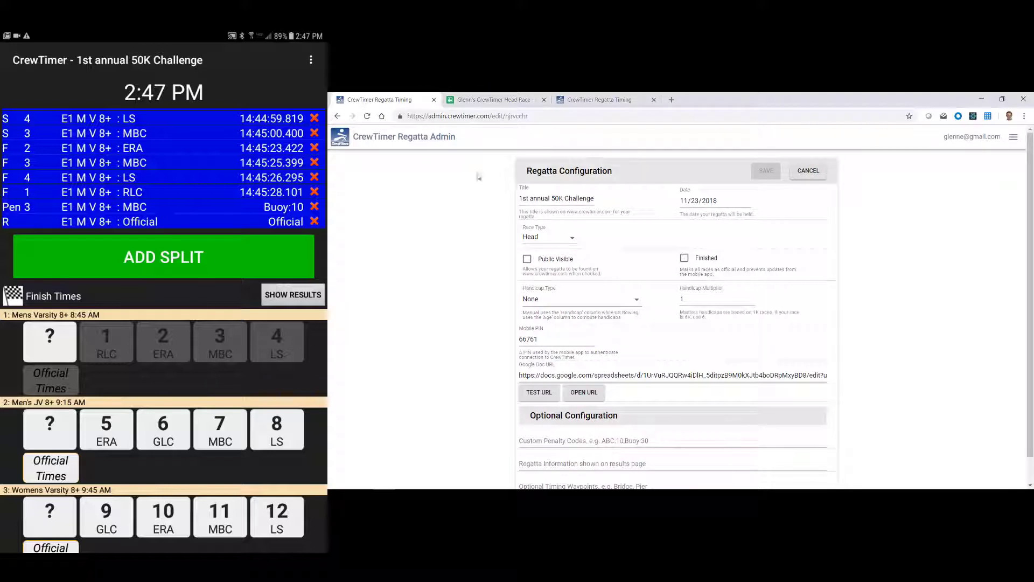
left_click(404, 137)
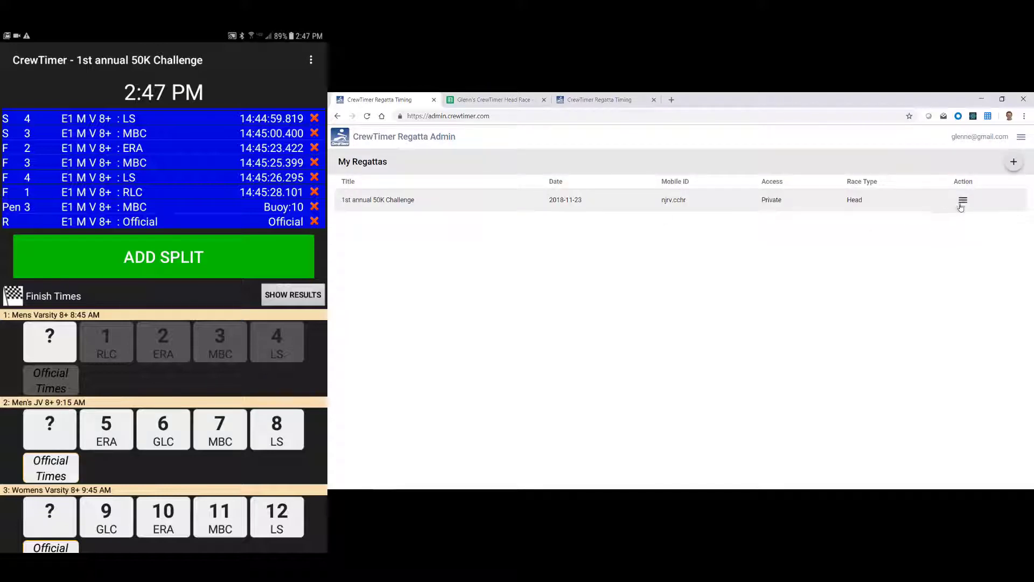
left_click(962, 205)
left_click(984, 269)
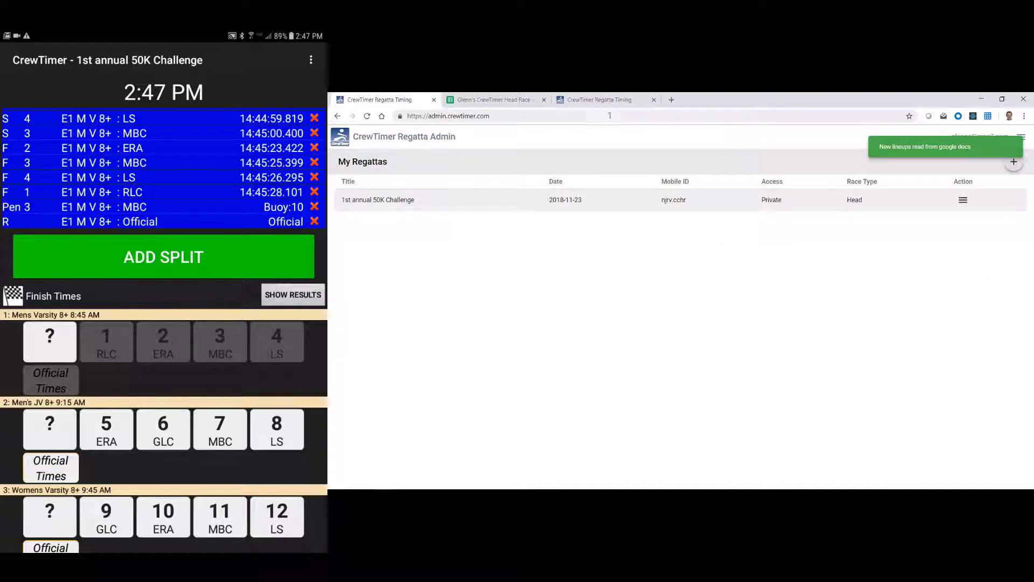
left_click(591, 101)
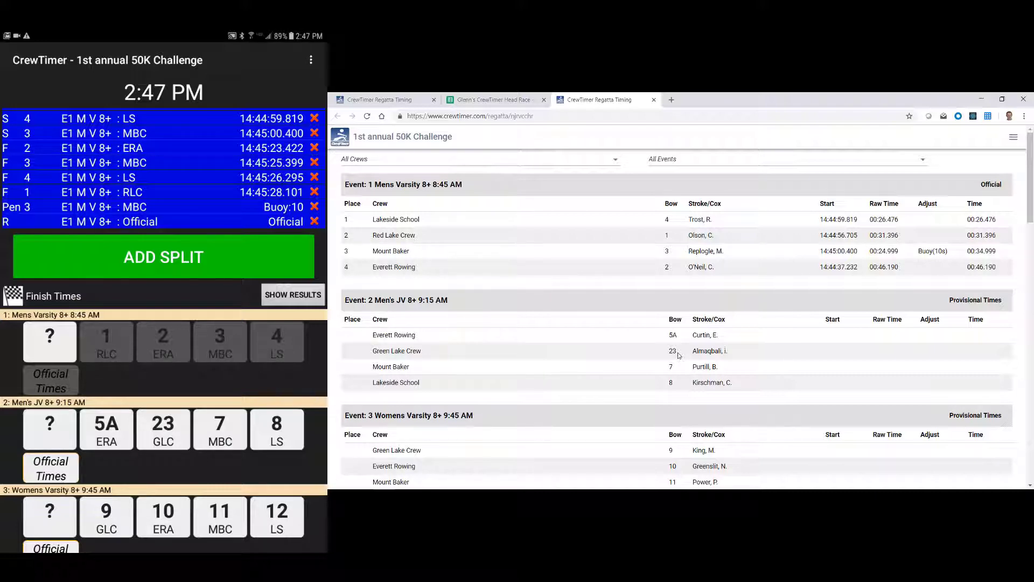
- Scroll the phone's Finish Times list to review the updated event lineups
mouse_move(284, 479)
left_mouse_down()
mouse_move(286, 378)
mouse_move(286, 463)
left_mouse_up()
left_click_drag(307, 464, 307, 356)
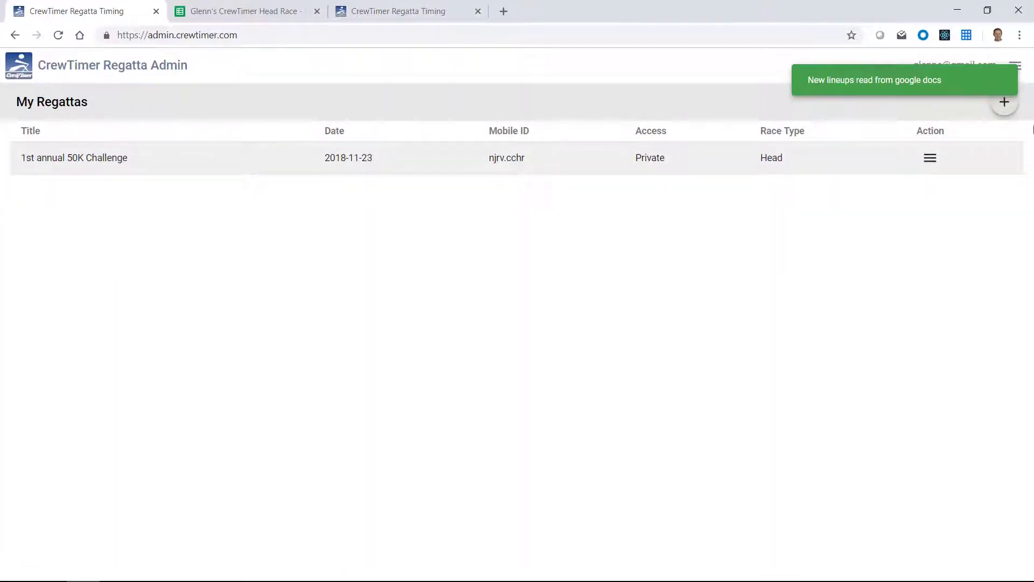
- Open the 1st annual 50K Challenge configuration and scroll to its optional configuration fields
left_click(931, 158)
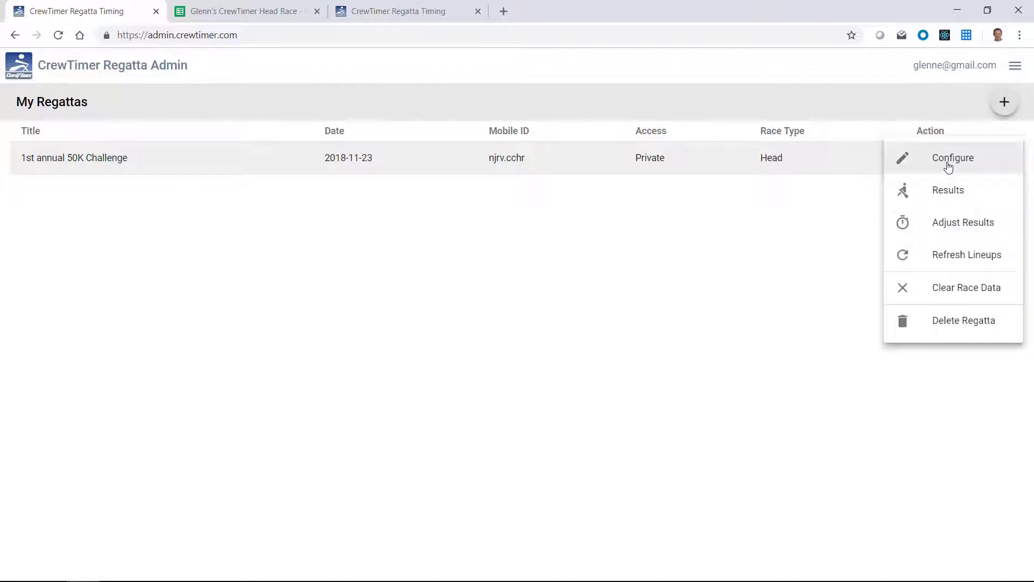
left_click(949, 160)
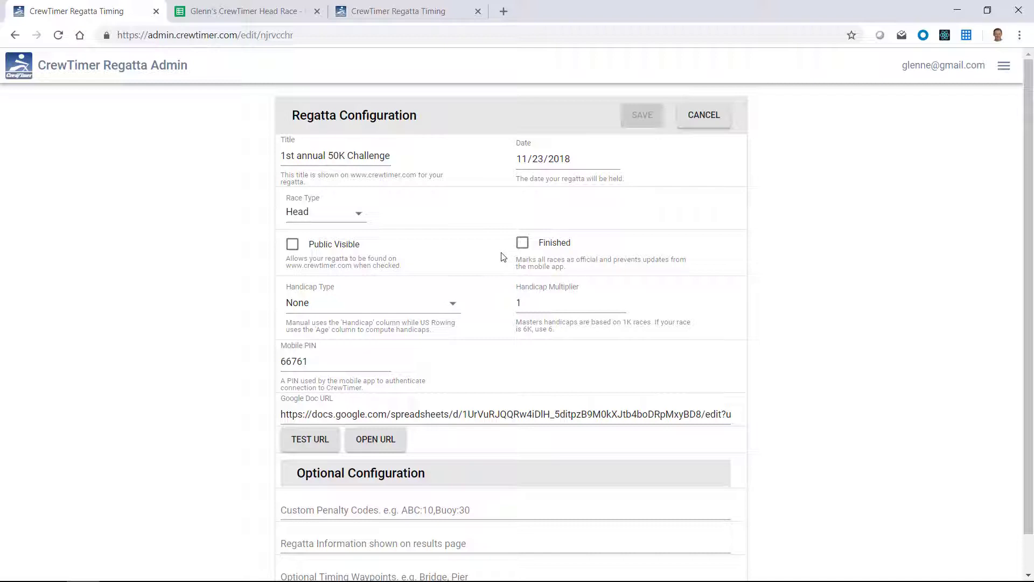
scroll(498, 259, "down", 1)
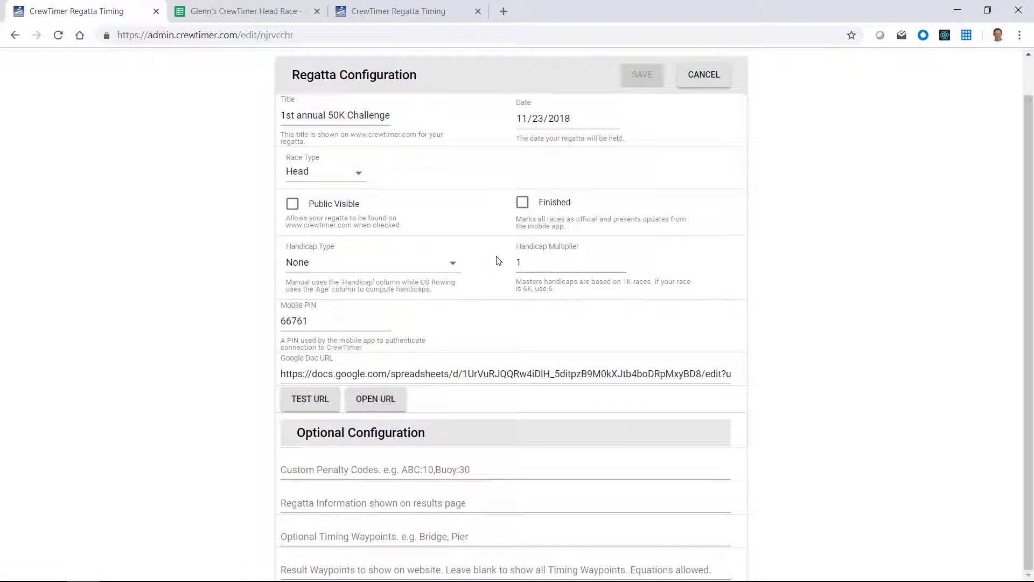
left_click(453, 262)
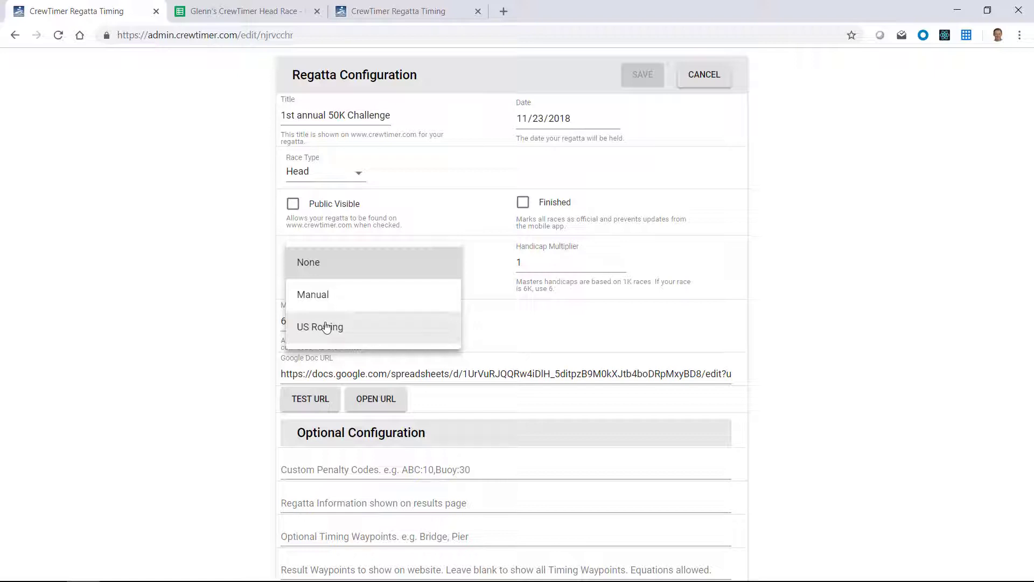
left_click(535, 298)
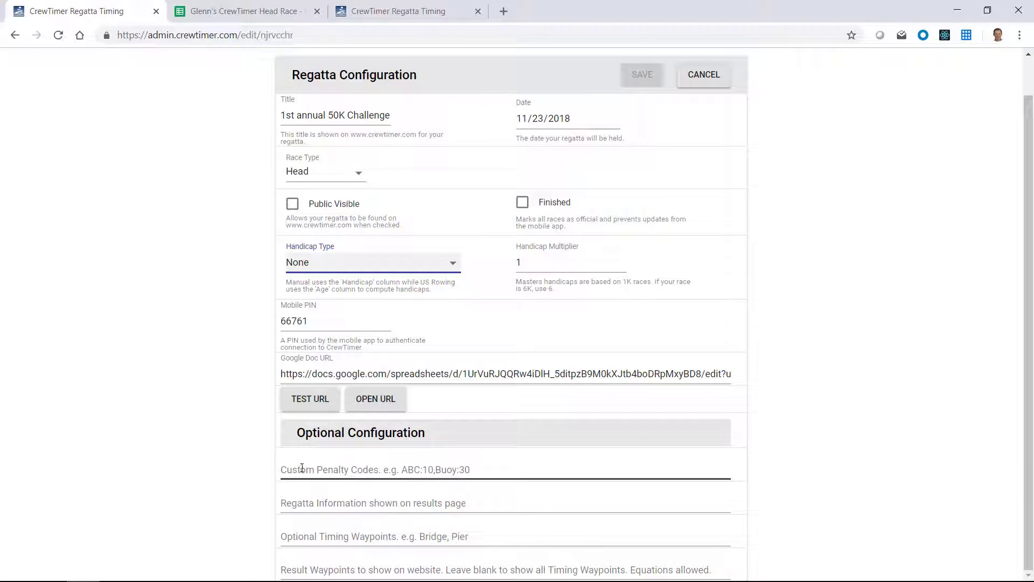
- Enter the custom penalty codes Buoy:30,Bridge_Span:20
left_click(357, 470)
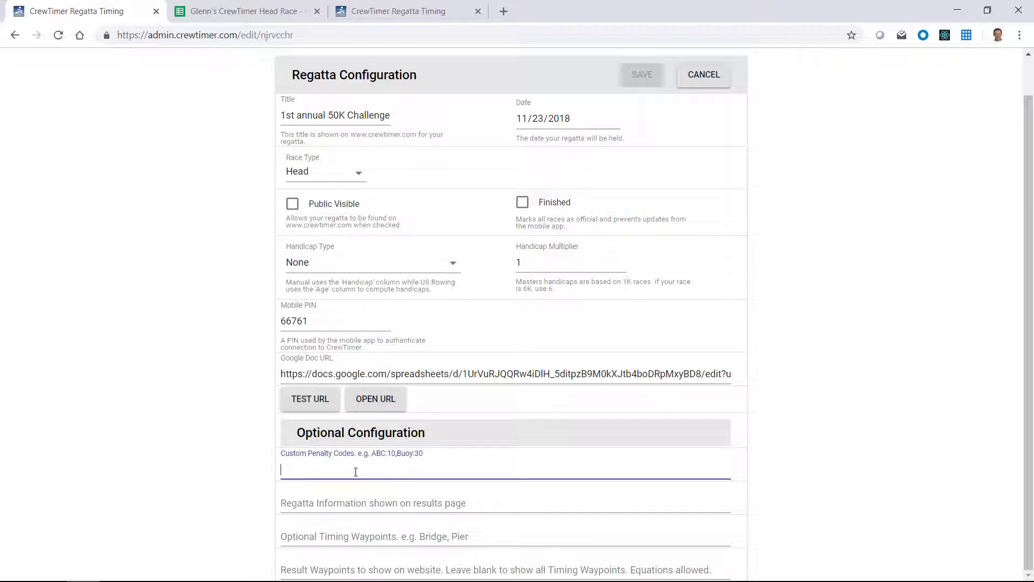
type("Buoy:30")
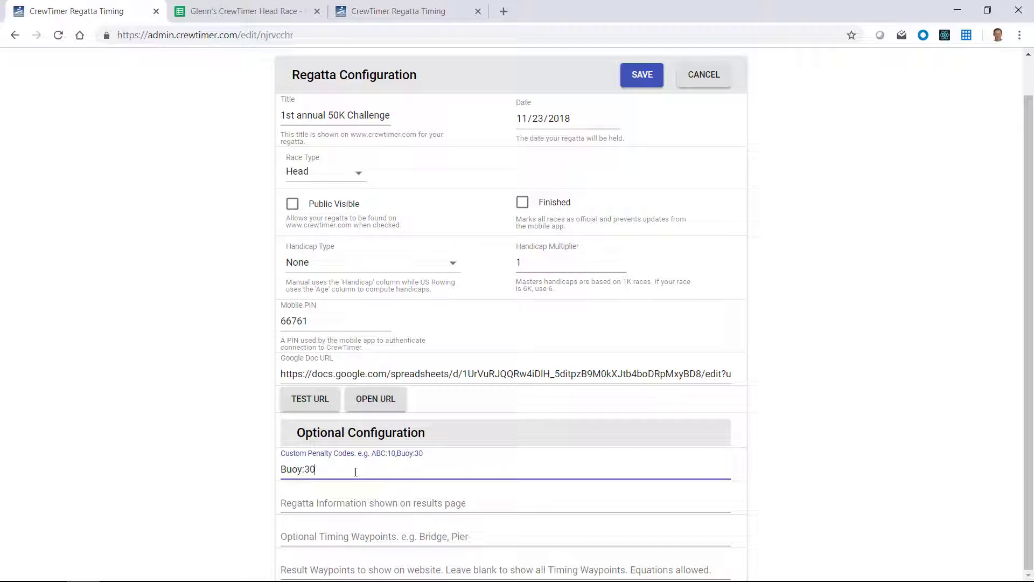
type(",Bridge_Span:20")
- Add the regatta note 'Stormy weather, high winds, regatta delayed 30 min' and save the configuration
left_click(343, 505)
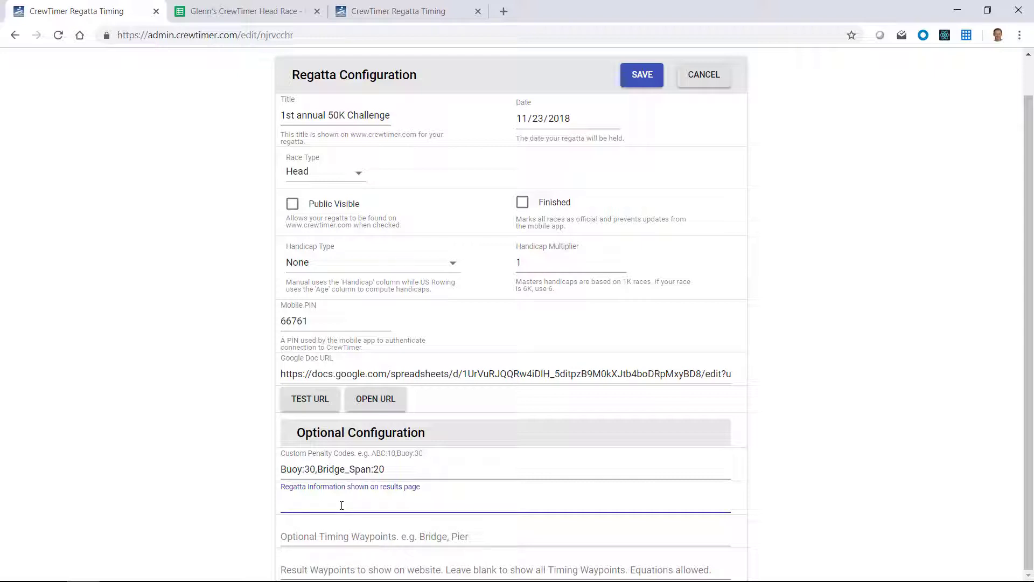
type("Stormy weather, high winds, Reg")
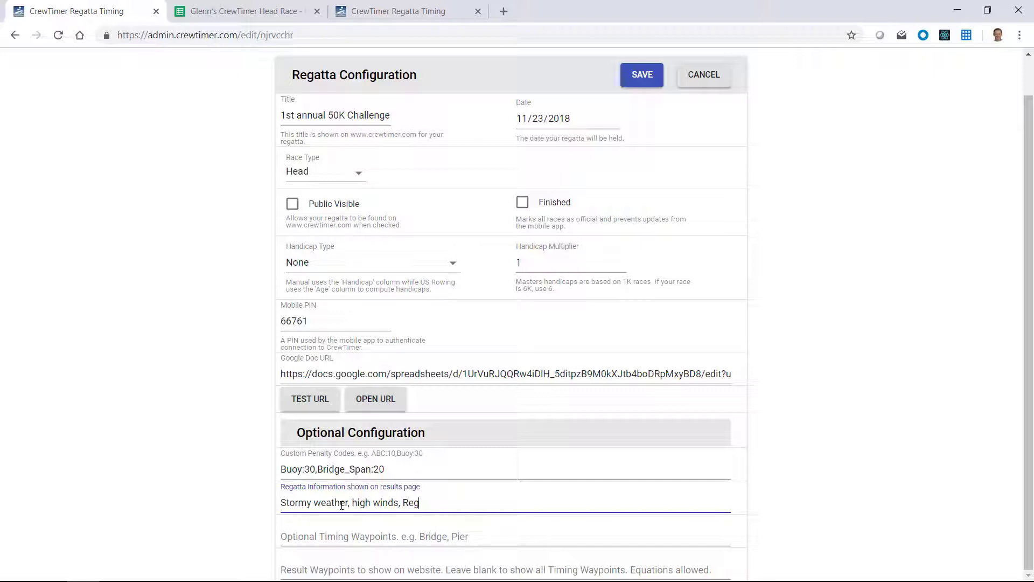
key("BackSpace")
key("BackSpace")
key("BackSpace")
type("regatta delayed 30 min")
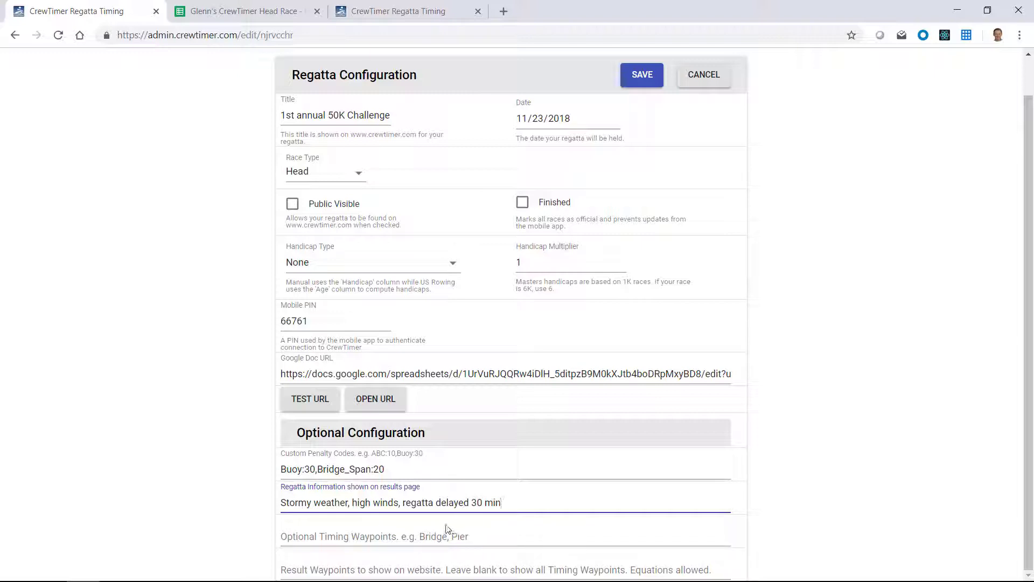
left_click(645, 85)
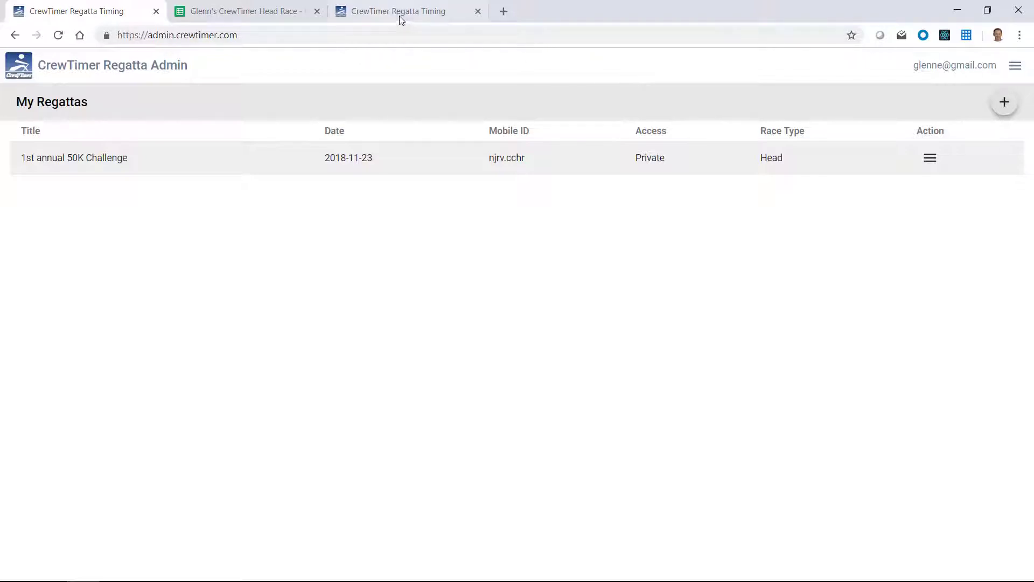
- Check that the public results header shows the stormy-weather delay note
left_click(397, 12)
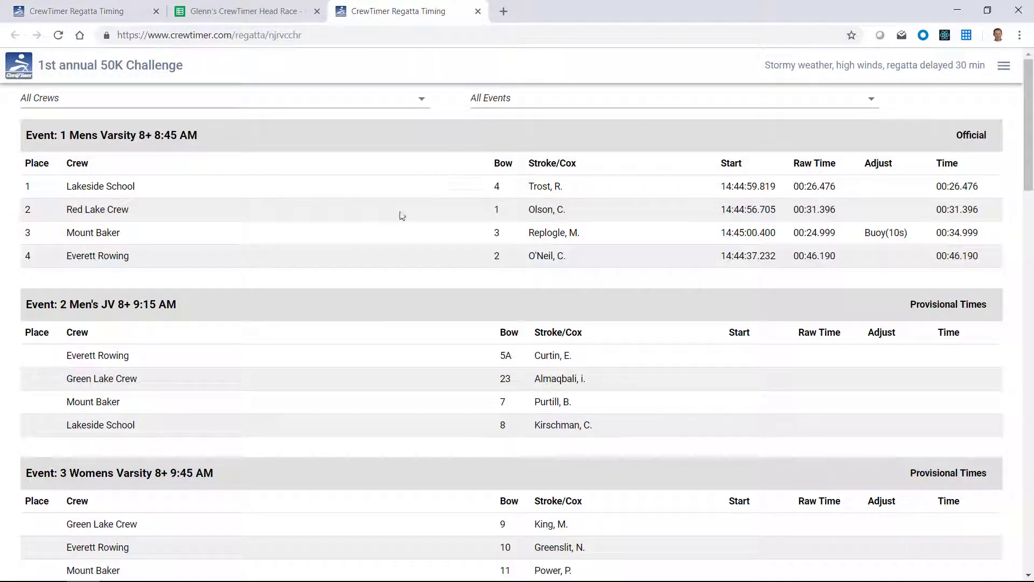
left_click_drag(768, 65, 957, 65)
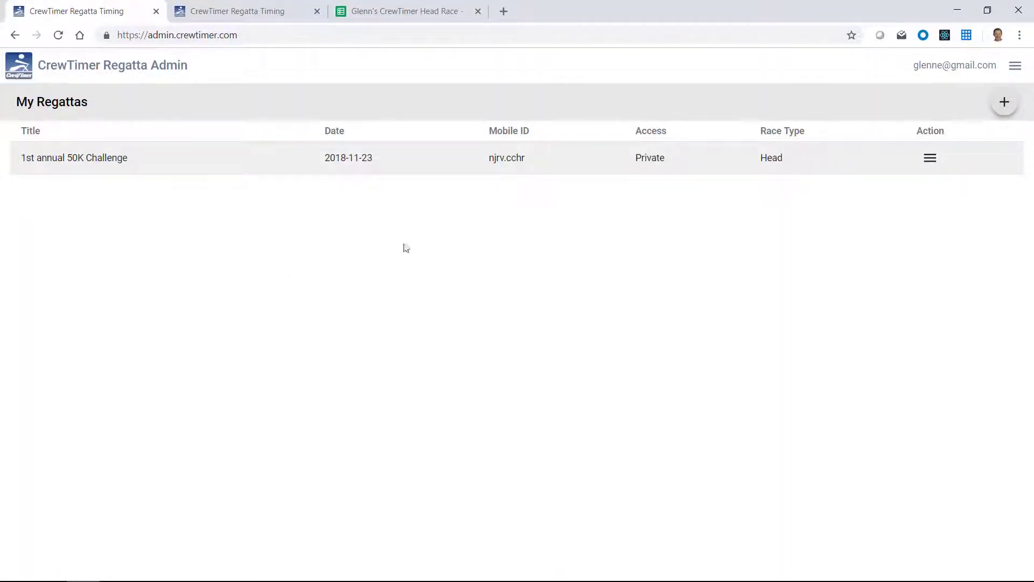
- Set the optional timing waypoints to 'ThePoint, TheBend' in the regatta configuration and save
left_click(932, 159)
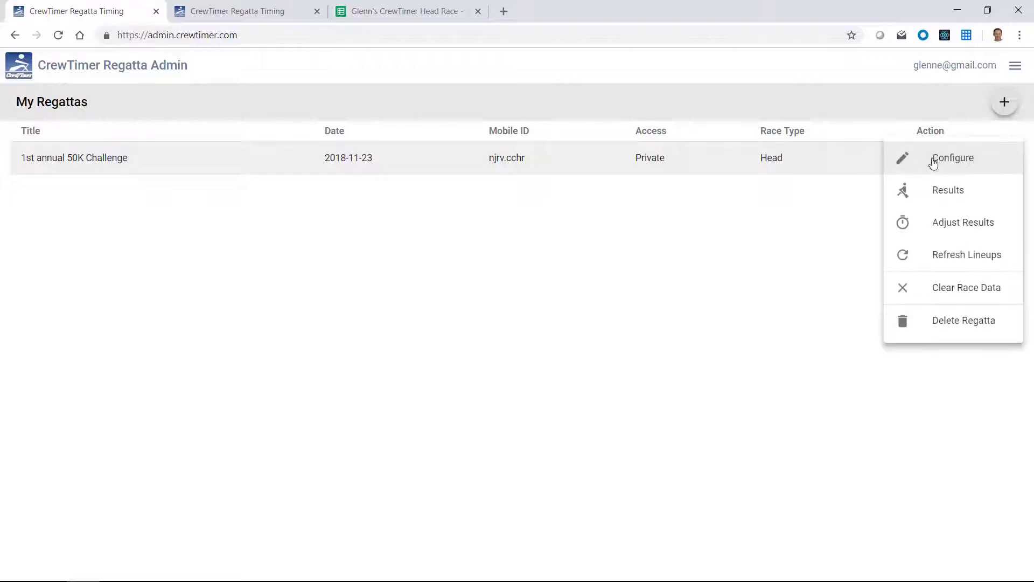
left_click(936, 162)
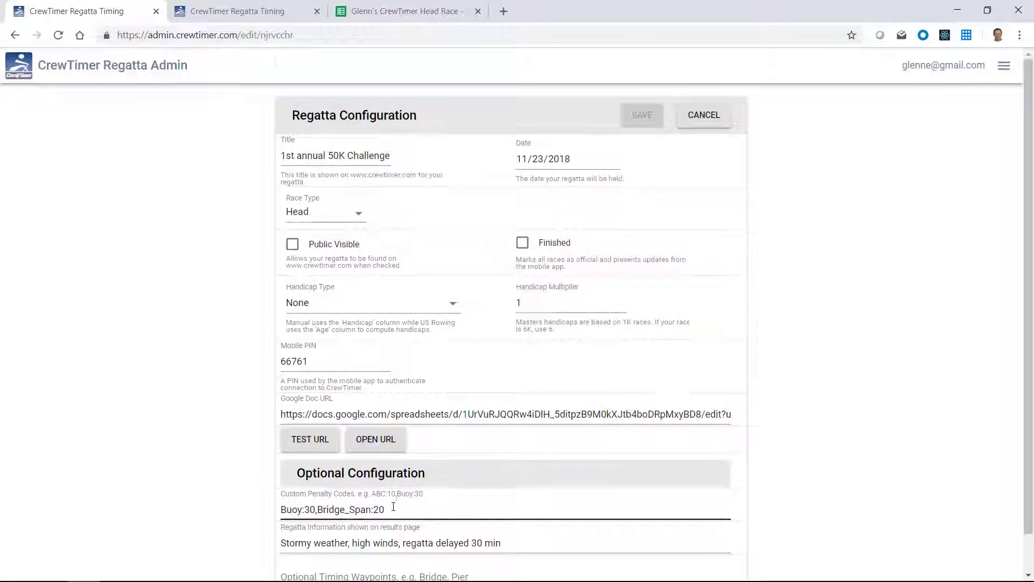
scroll(377, 517, "down", 1)
scroll(323, 542, "down", 1)
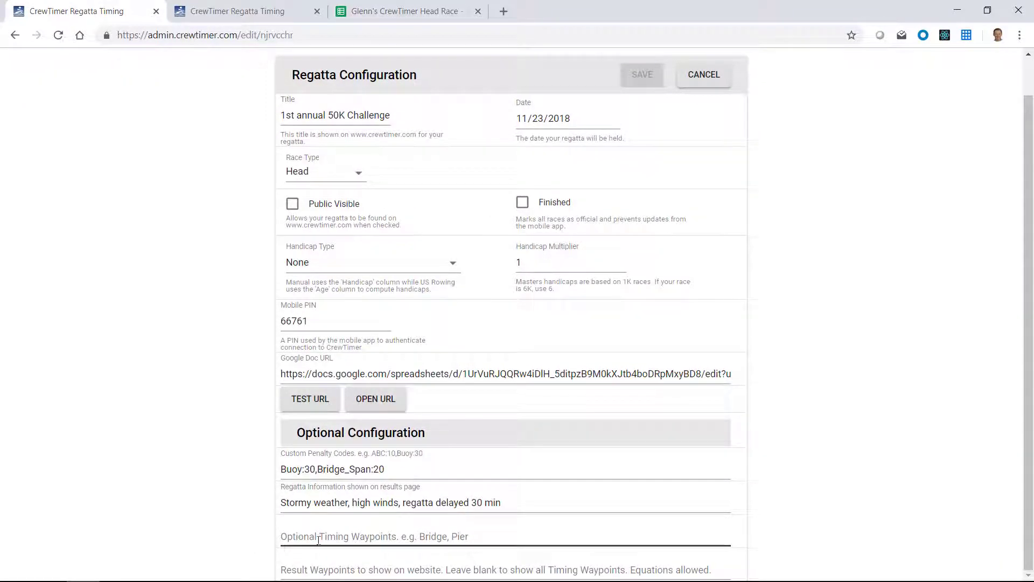
left_click(318, 540)
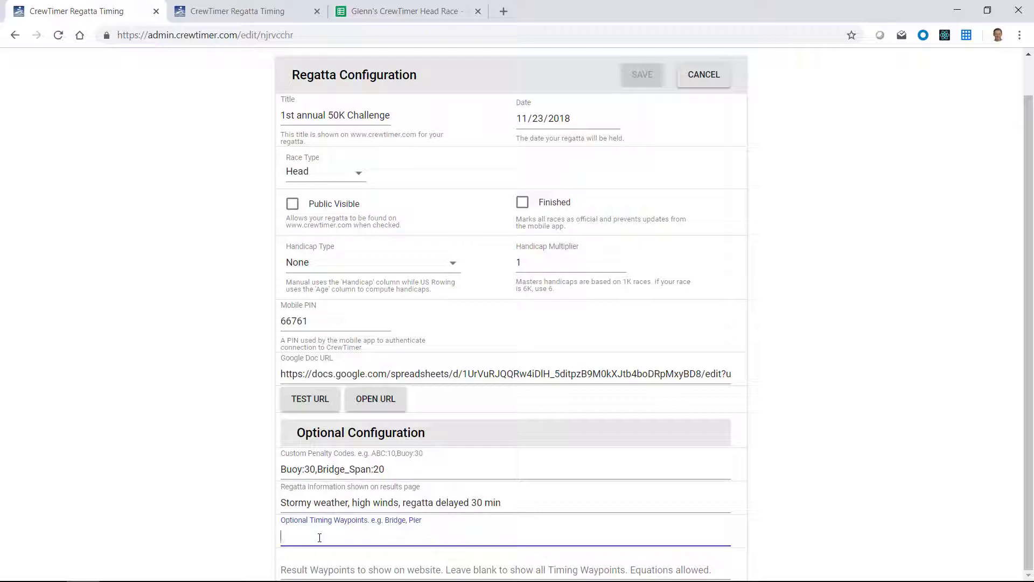
type("The")
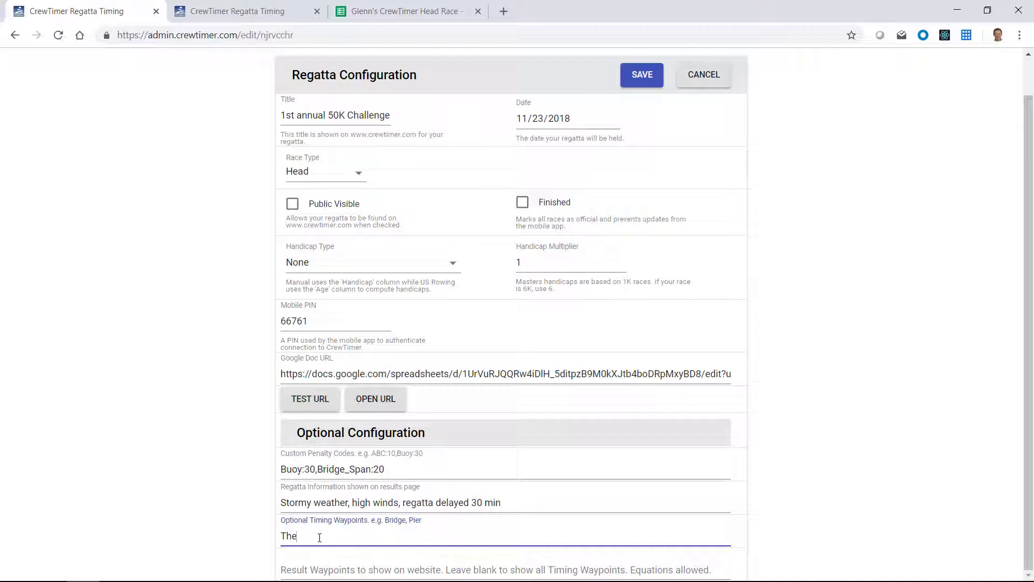
type("Point TheBend")
left_click(319, 537)
type(",")
left_click(646, 78)
- Confirm the results show ThePoint and TheBend columns and Everett's Bridge_Span(20s) penalty
left_click(225, 12)
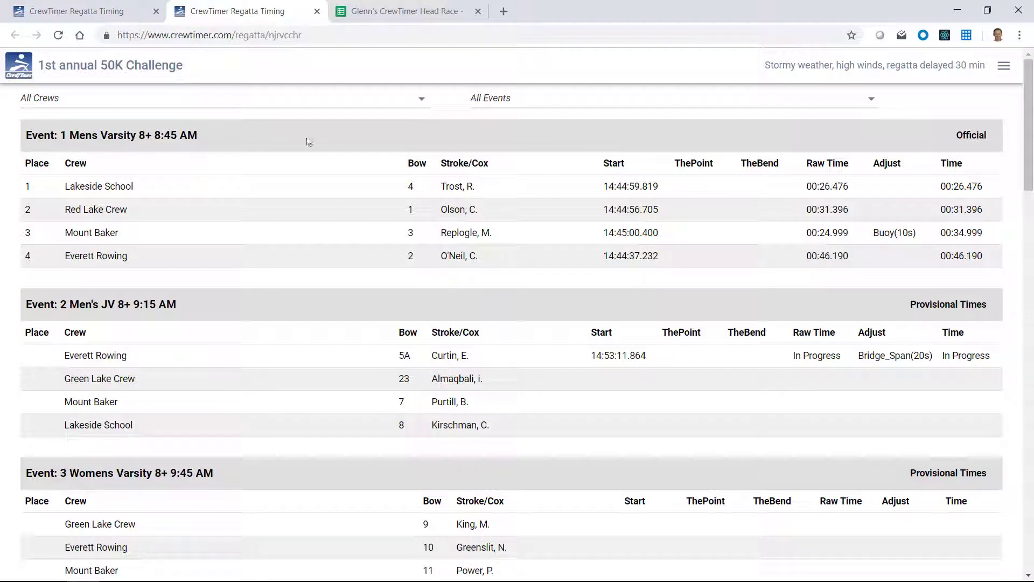
left_click(80, 11)
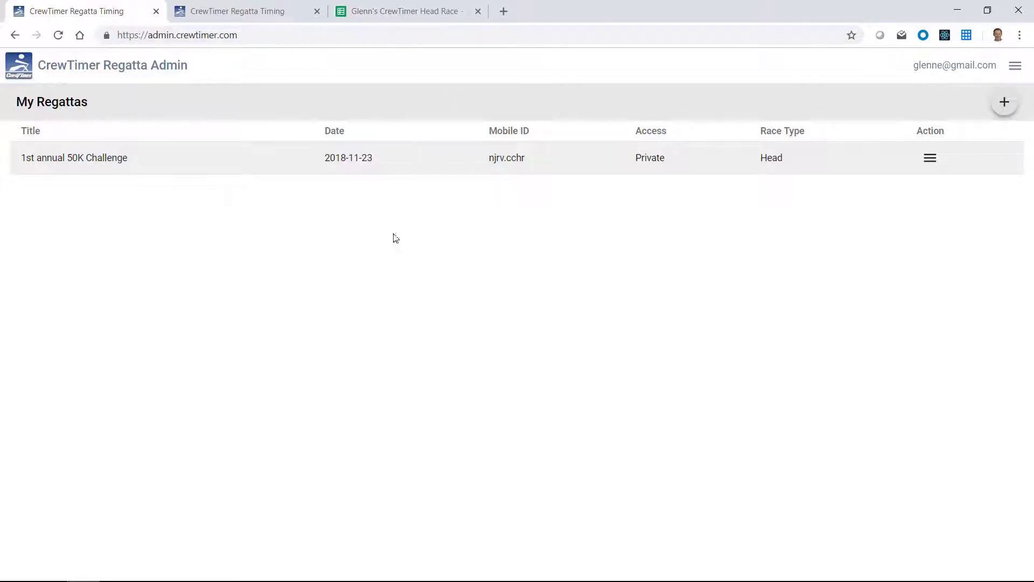
left_click(409, 17)
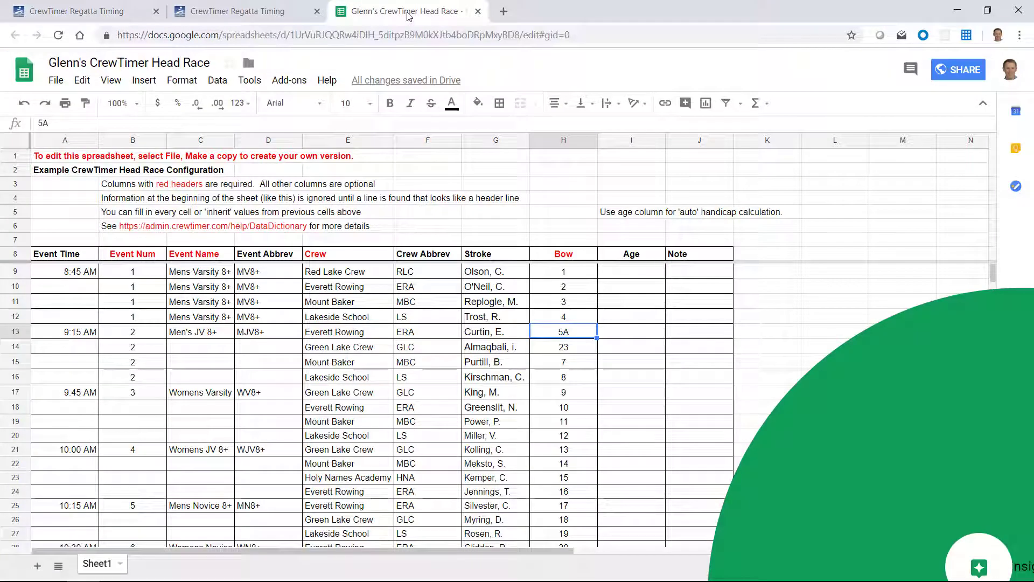
left_click(108, 12)
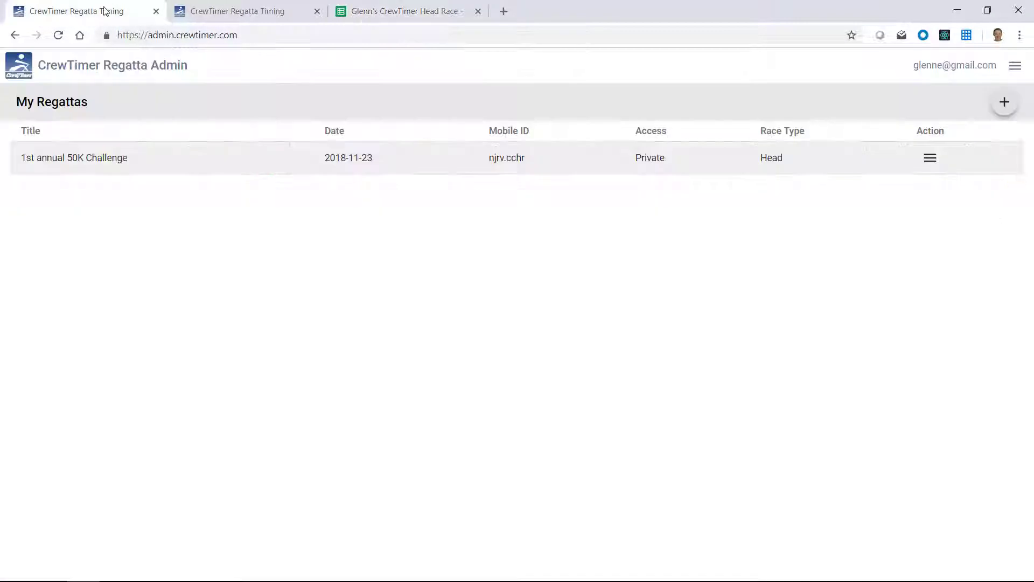